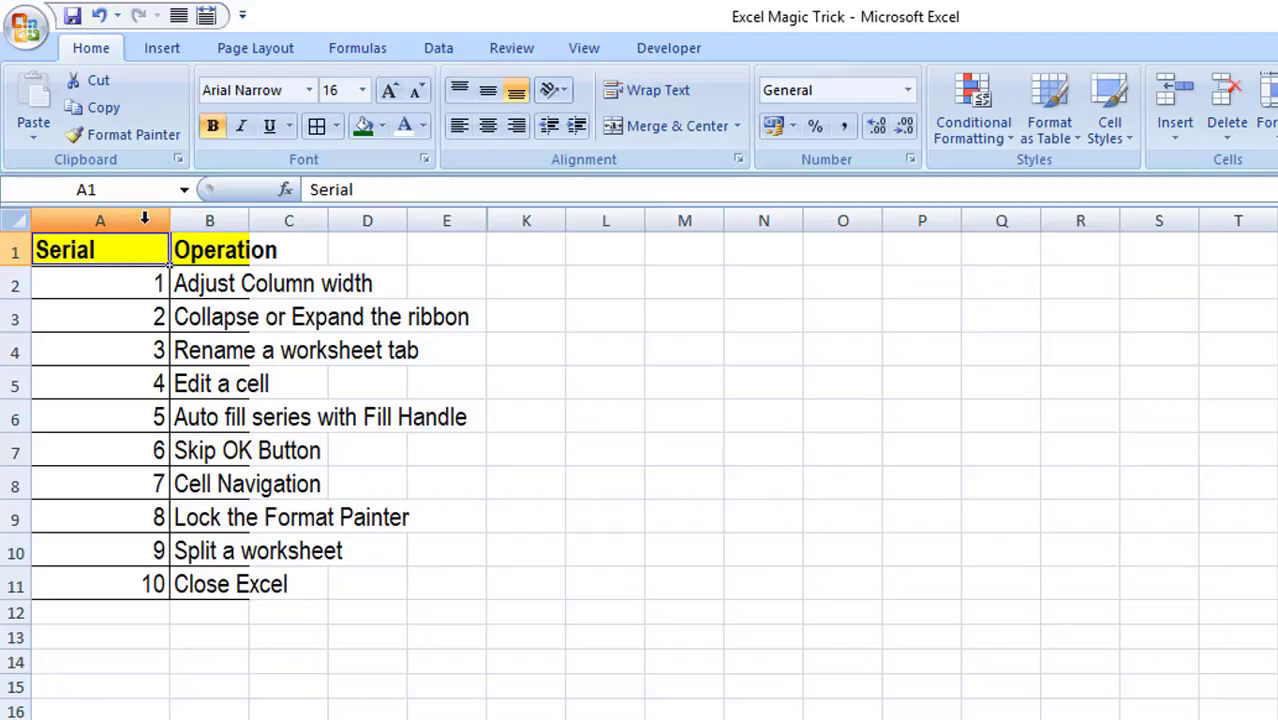
AutoFit columns A and B so A fits 'Serial' and B fits the longest operation text
drag(144, 218, 190, 220)
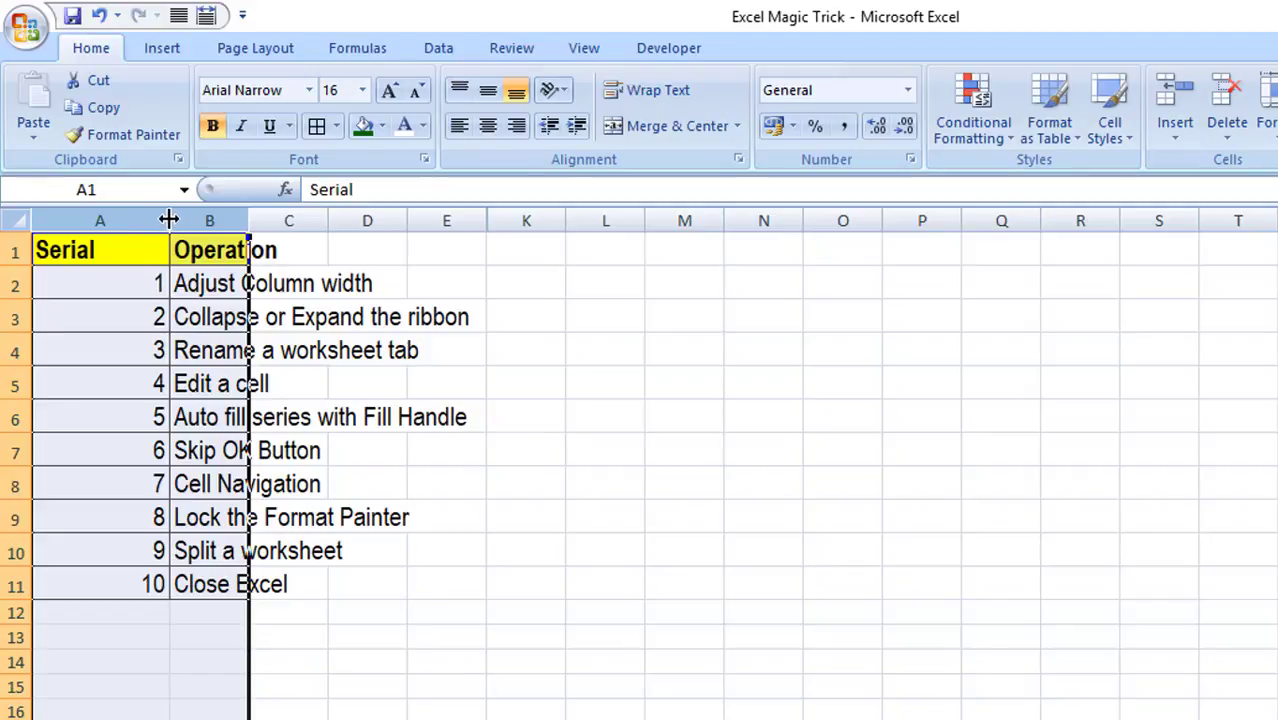
click(169, 219)
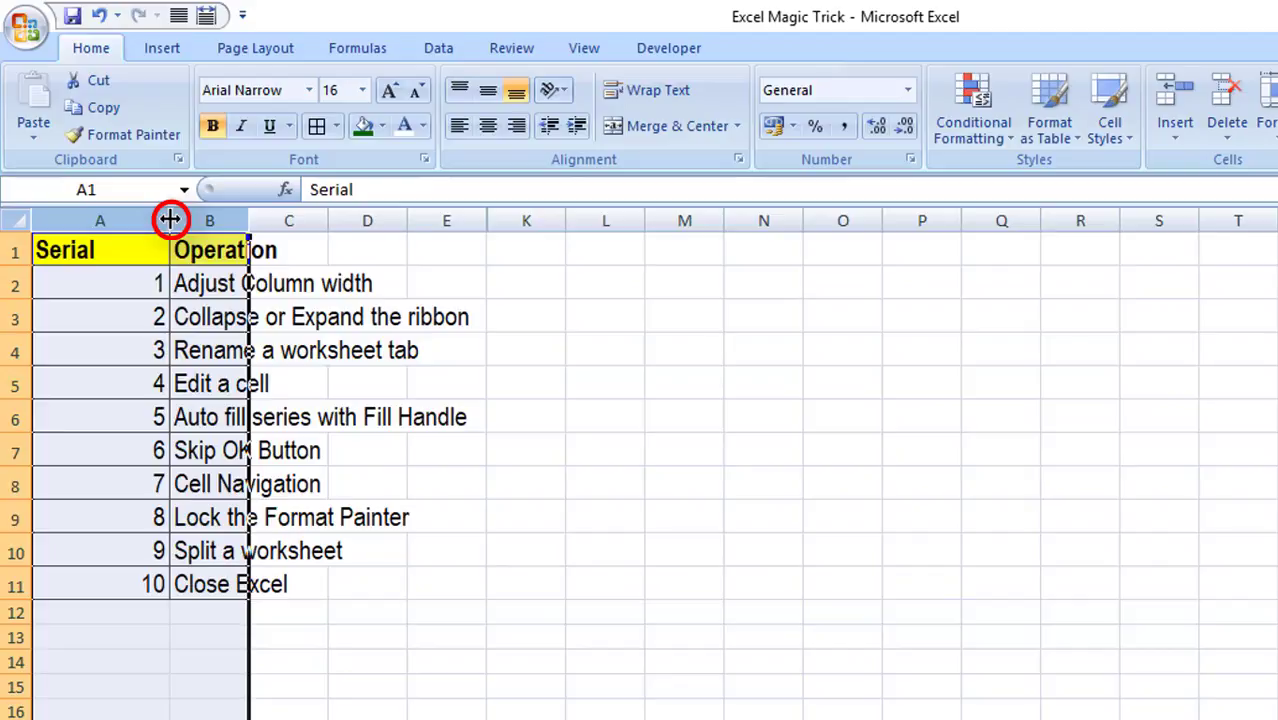
double_click(169, 219)
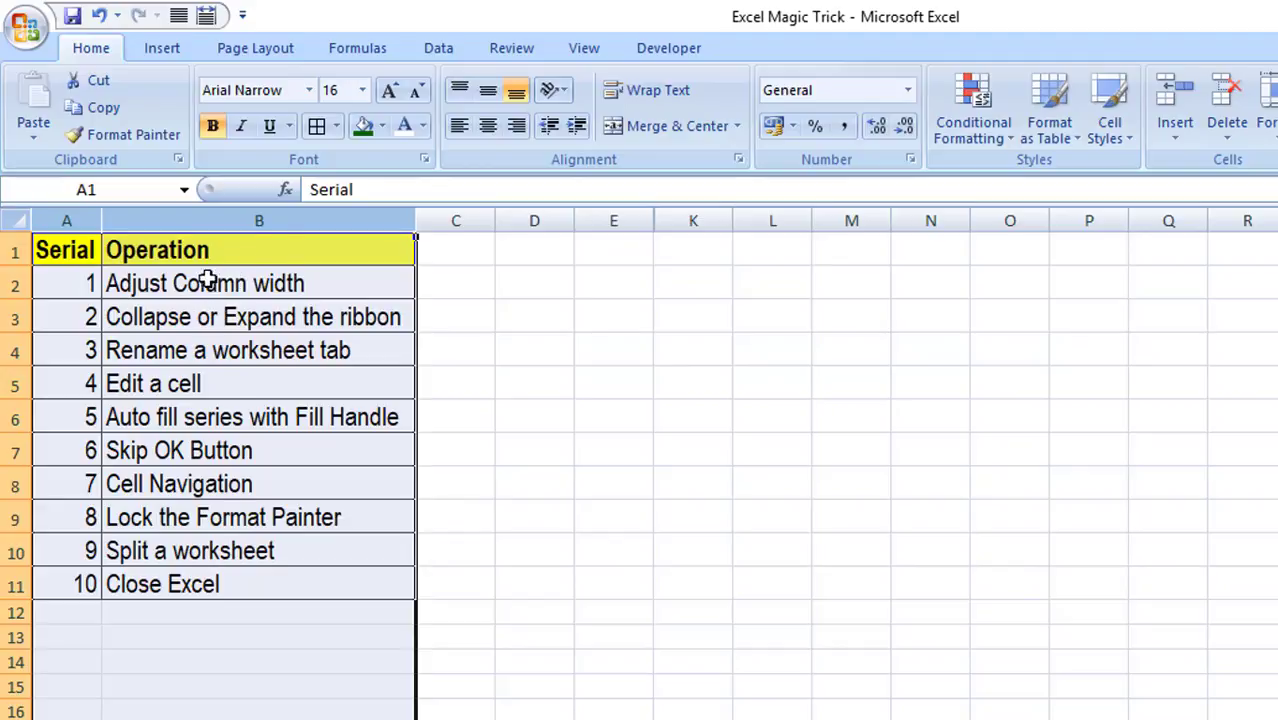
click(283, 247)
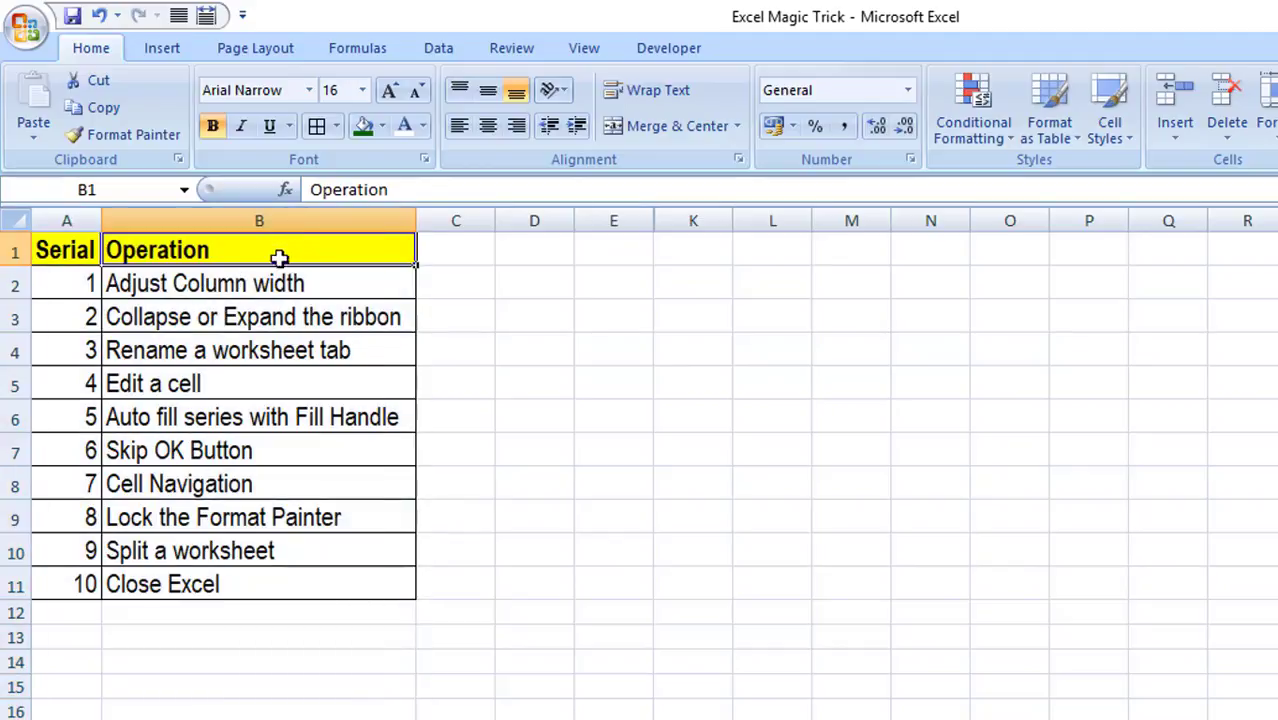
click(252, 283)
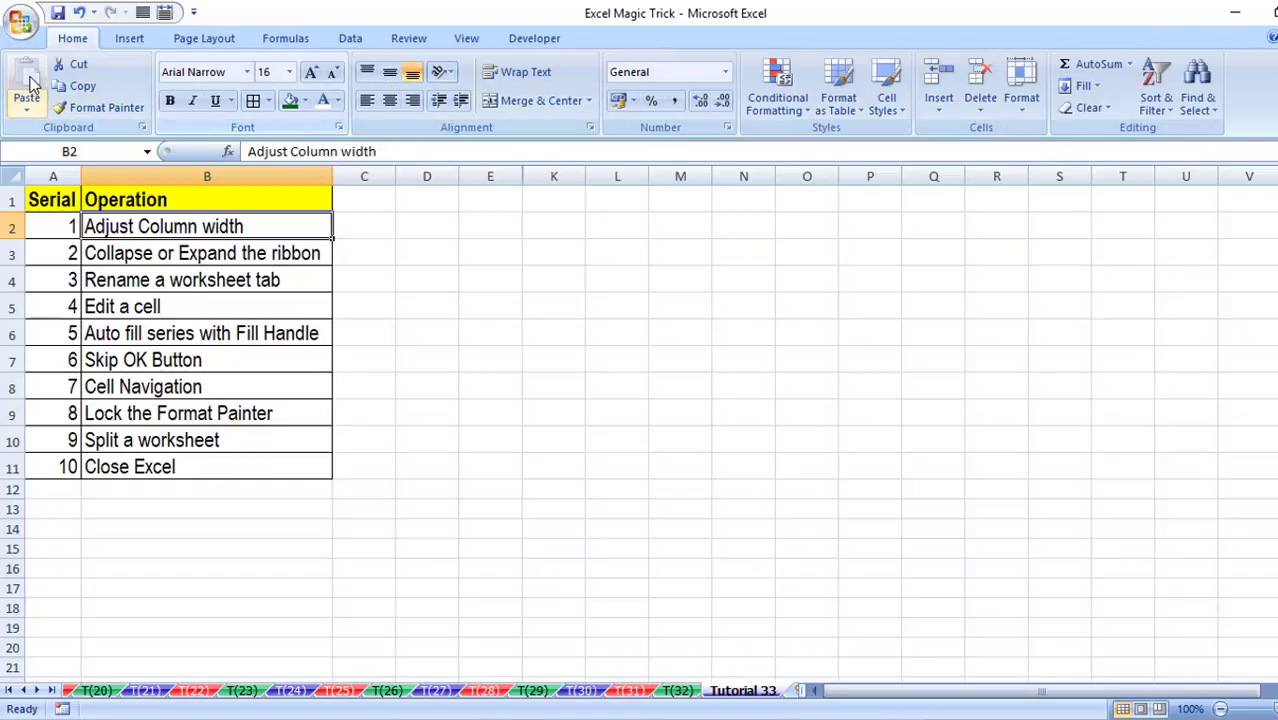
double_click(85, 45)
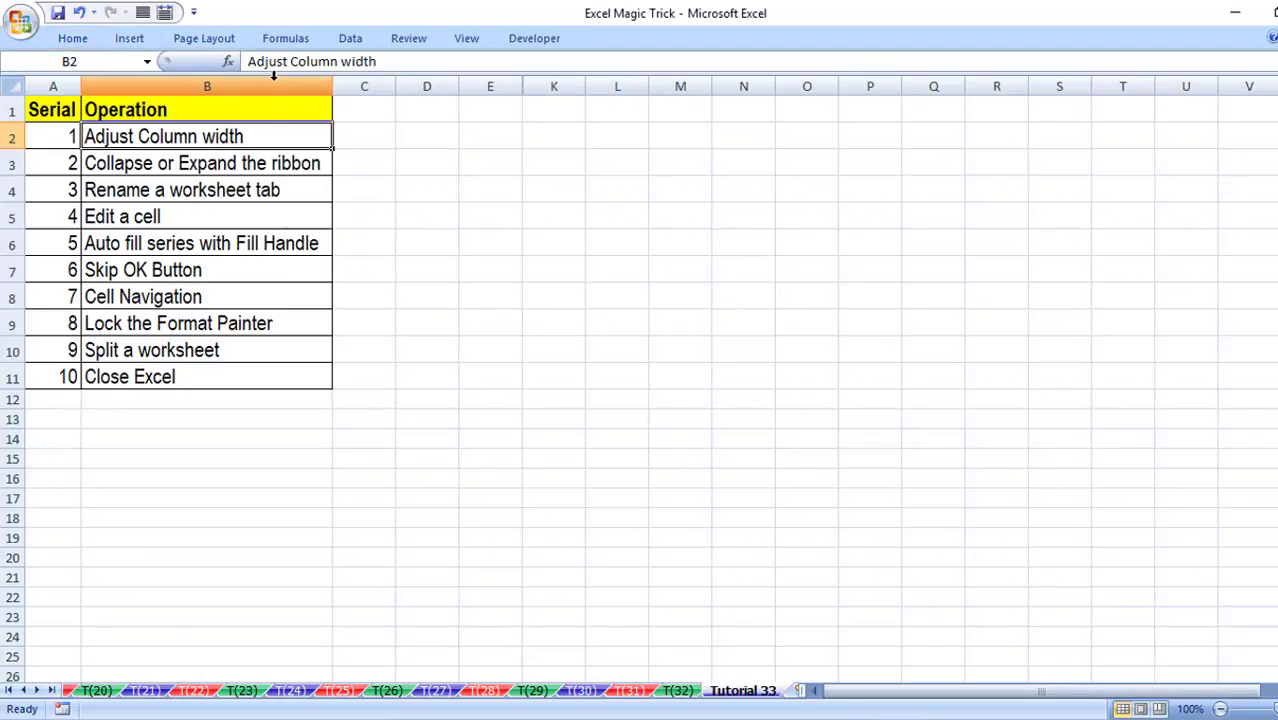
double_click(127, 42)
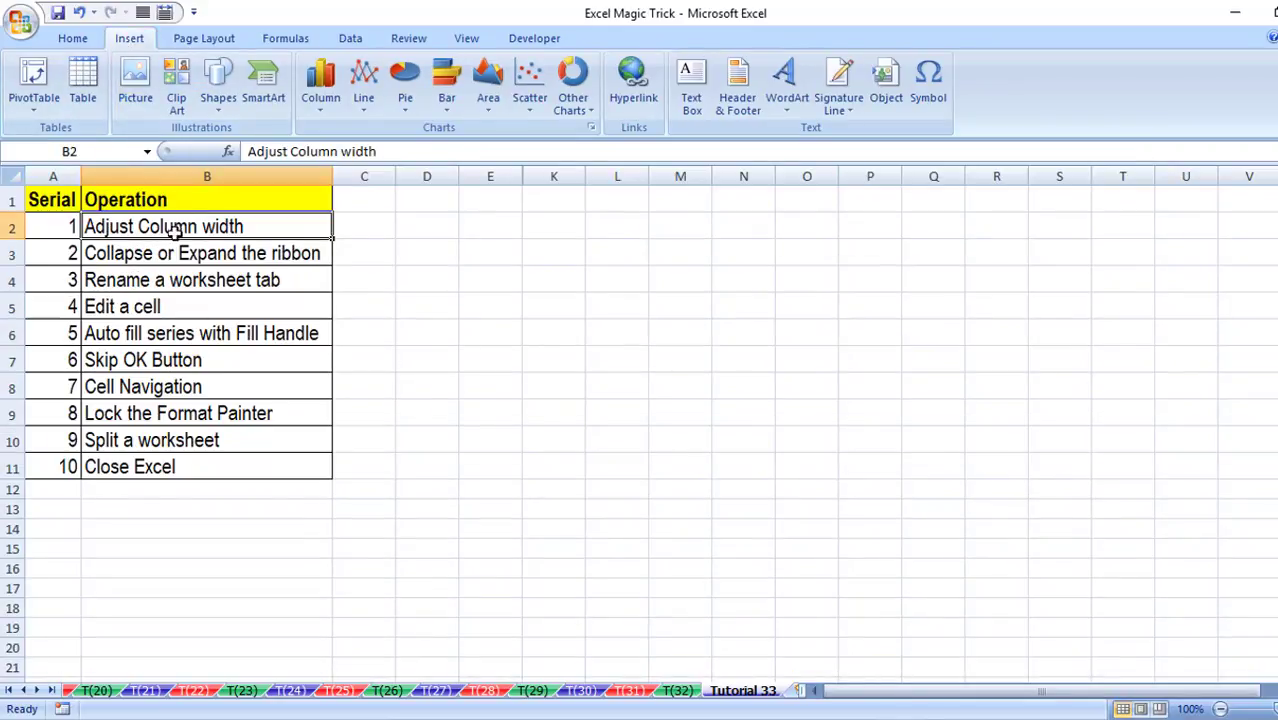
click(73, 39)
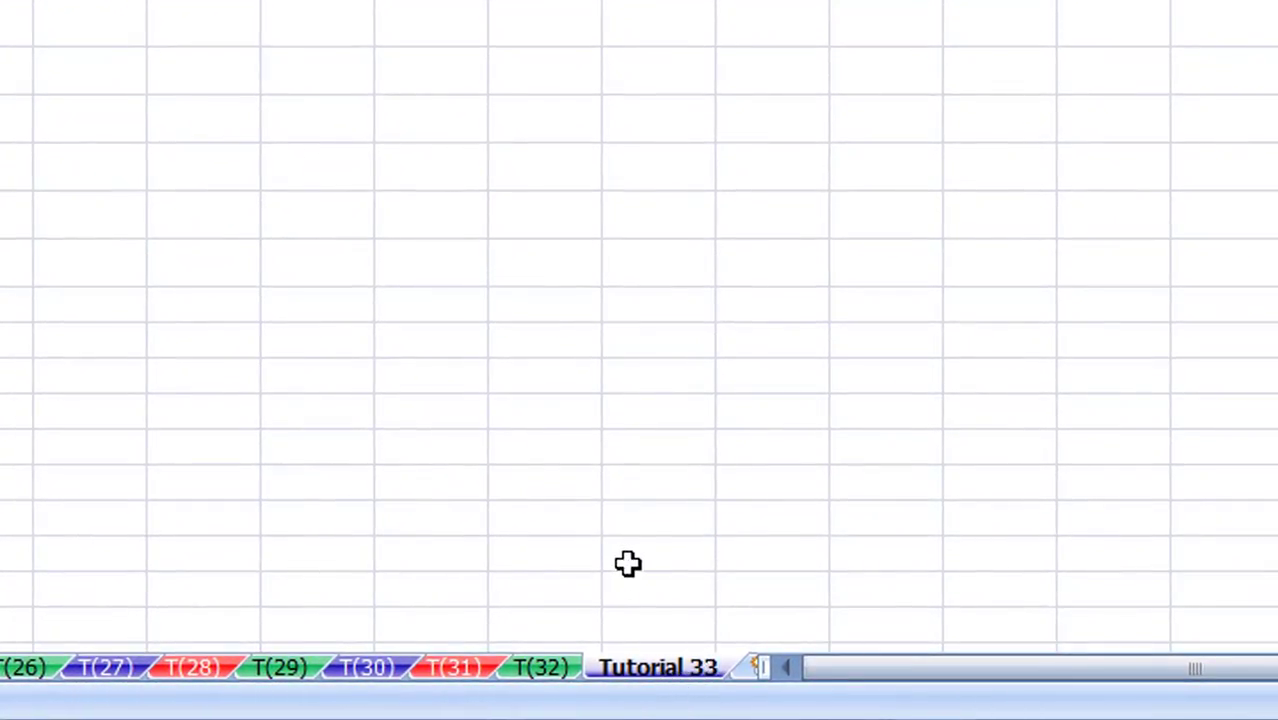
Rename the 'Tutorial 33' worksheet tab to 'T(33)'
double_click(646, 668)
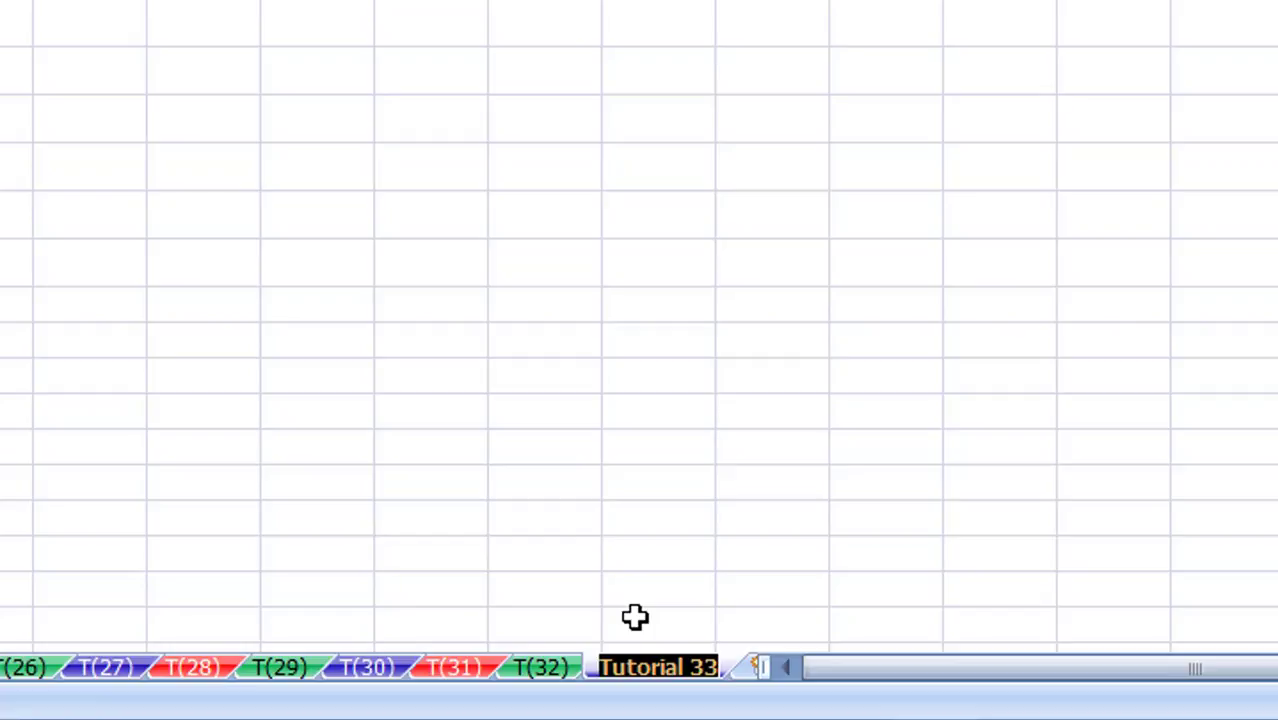
text(T()
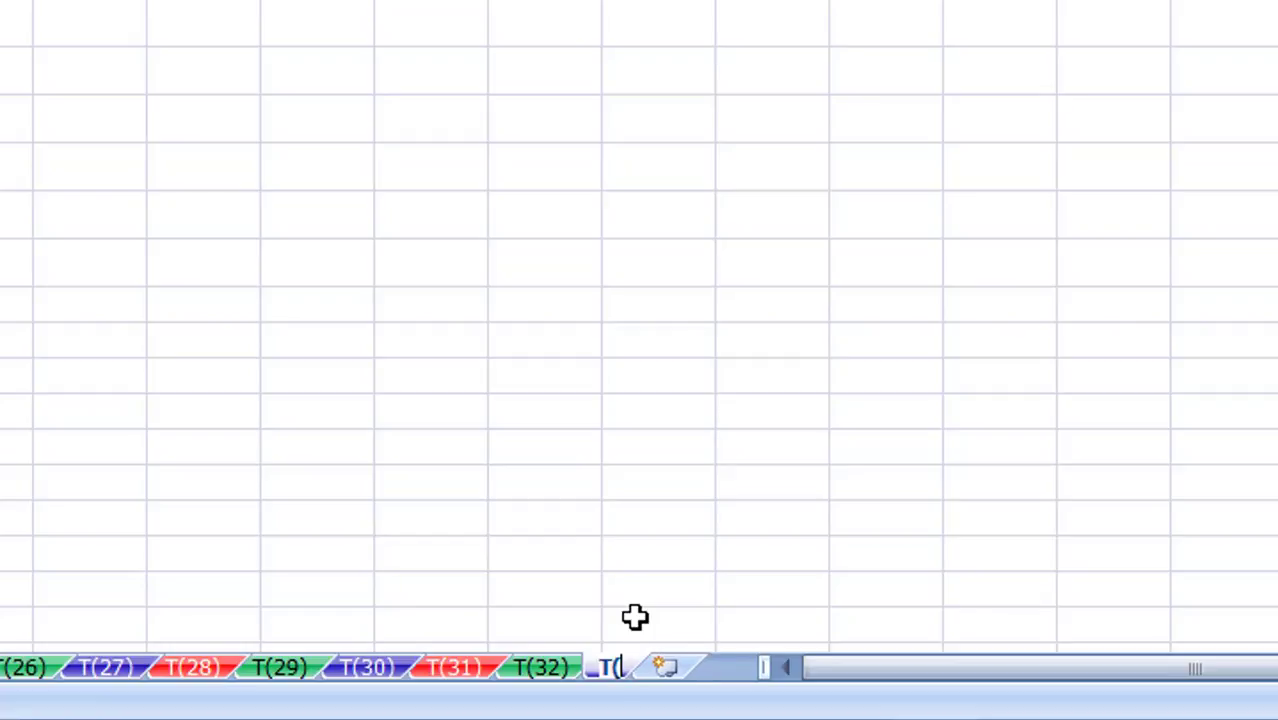
text(33))
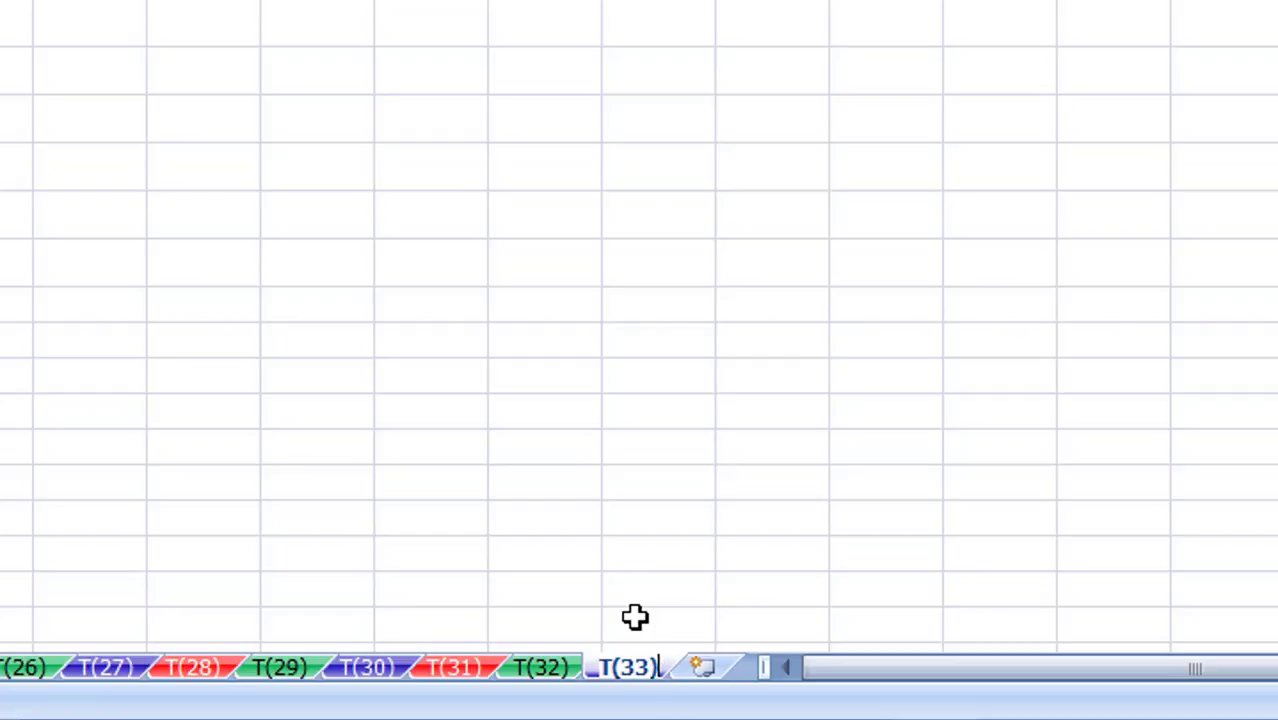
key(Return)
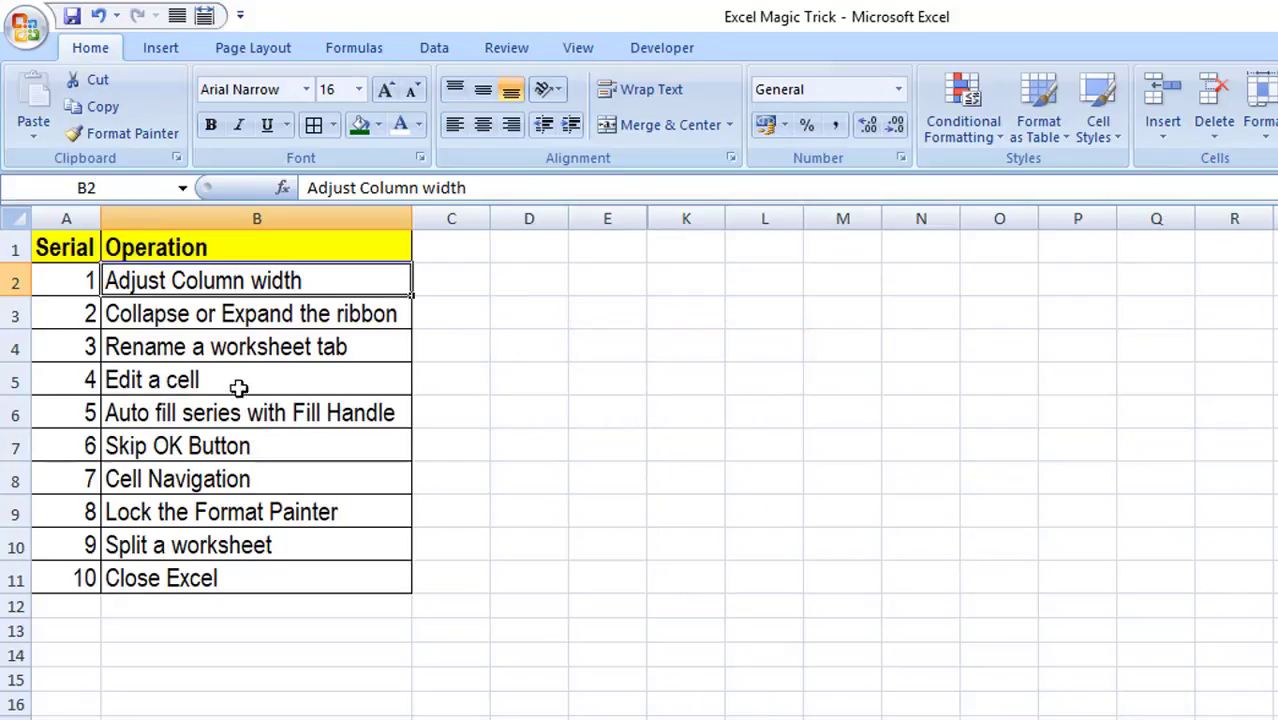
Complete cell B5's text with 'ctive' so it reads 'Edit active cell'
double_click(160, 380)
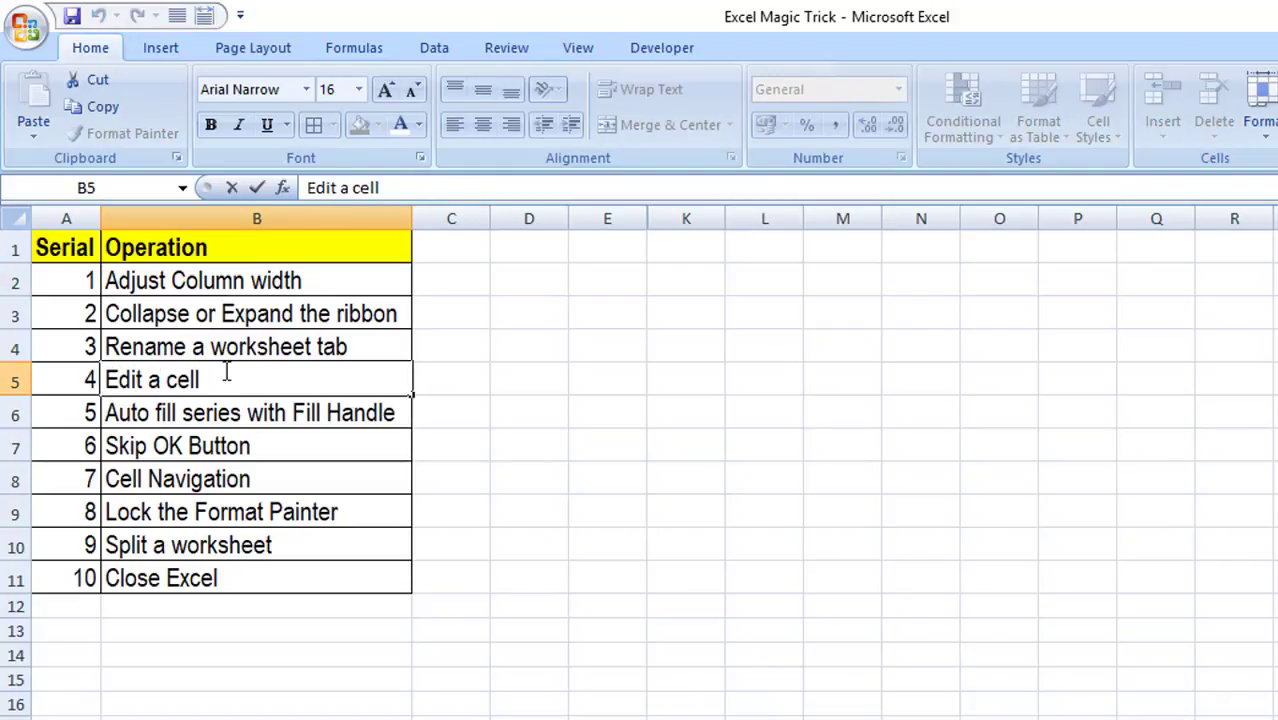
text(ctive)
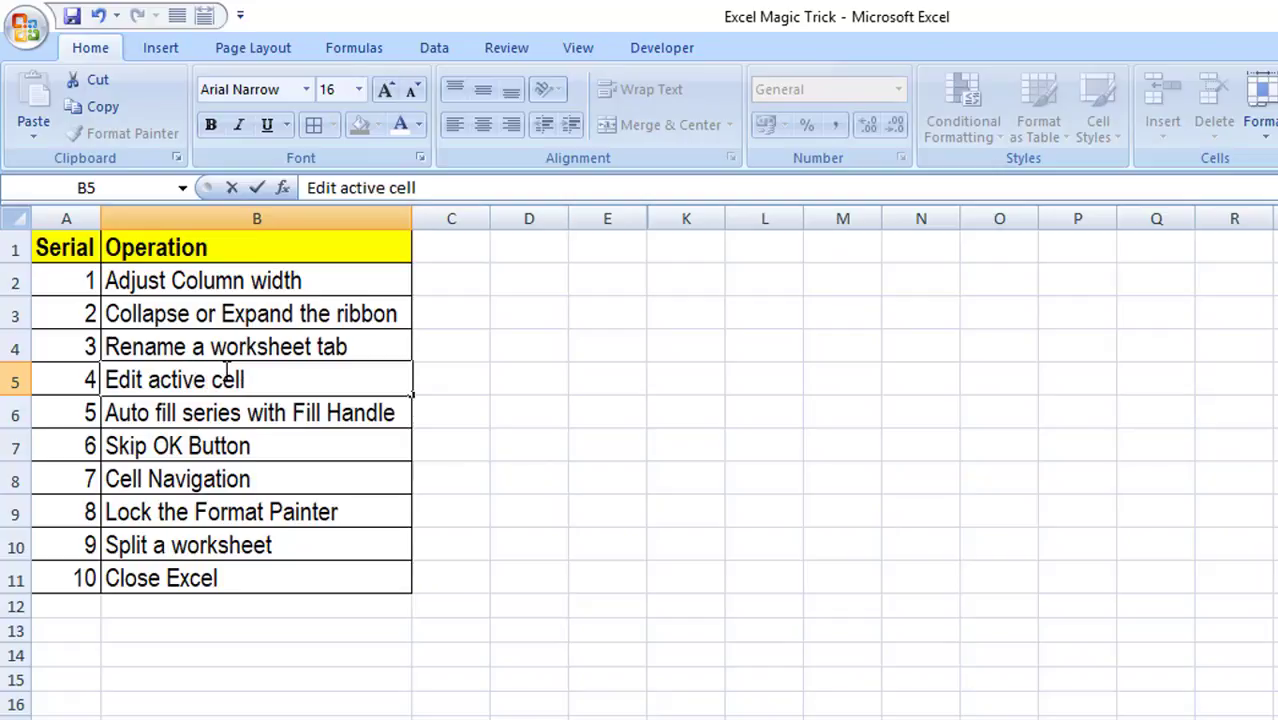
key(Return)
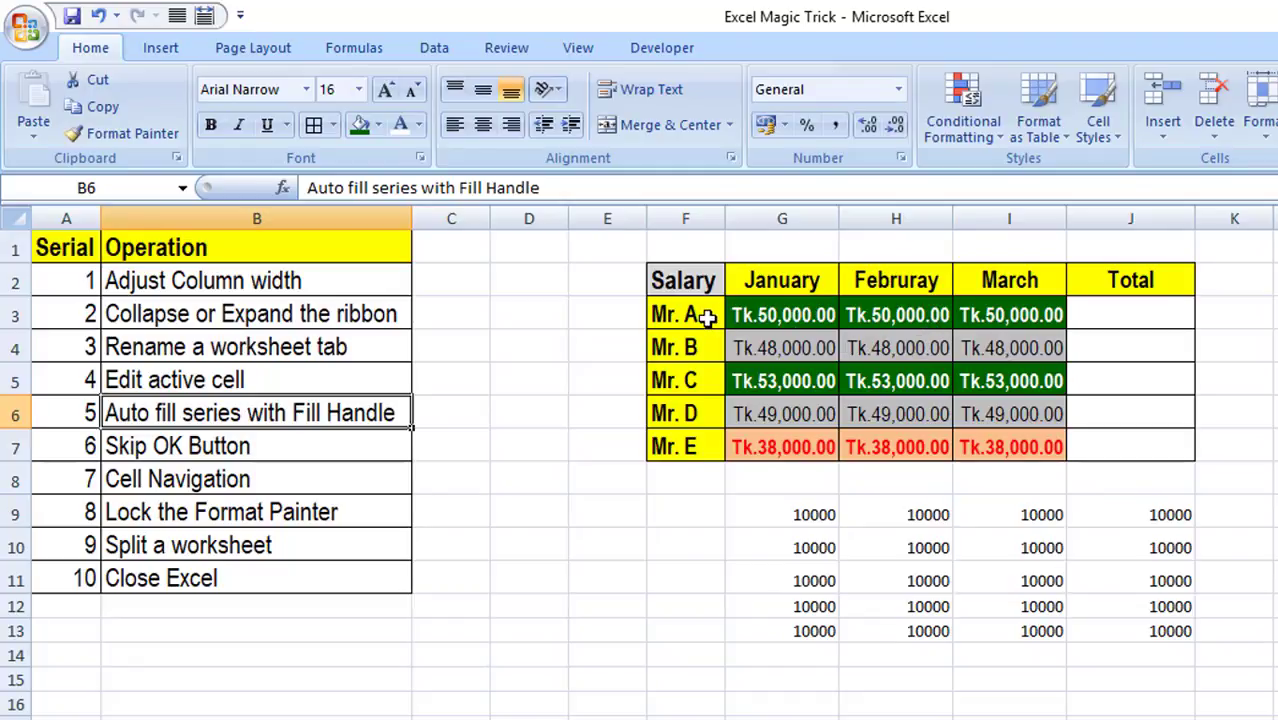
Enter =SUM(G3:I3) in J3 to total Mr. A's January–March salaries
click(1140, 314)
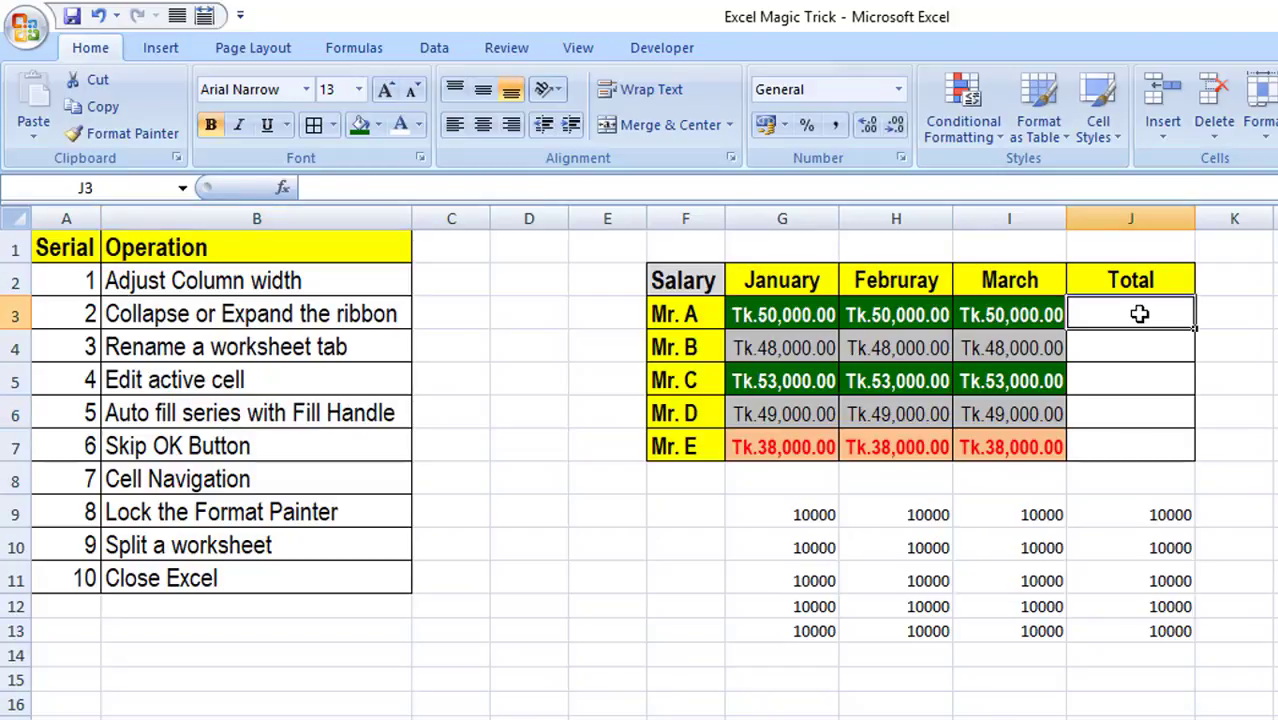
text(=sum)
key(Tab)
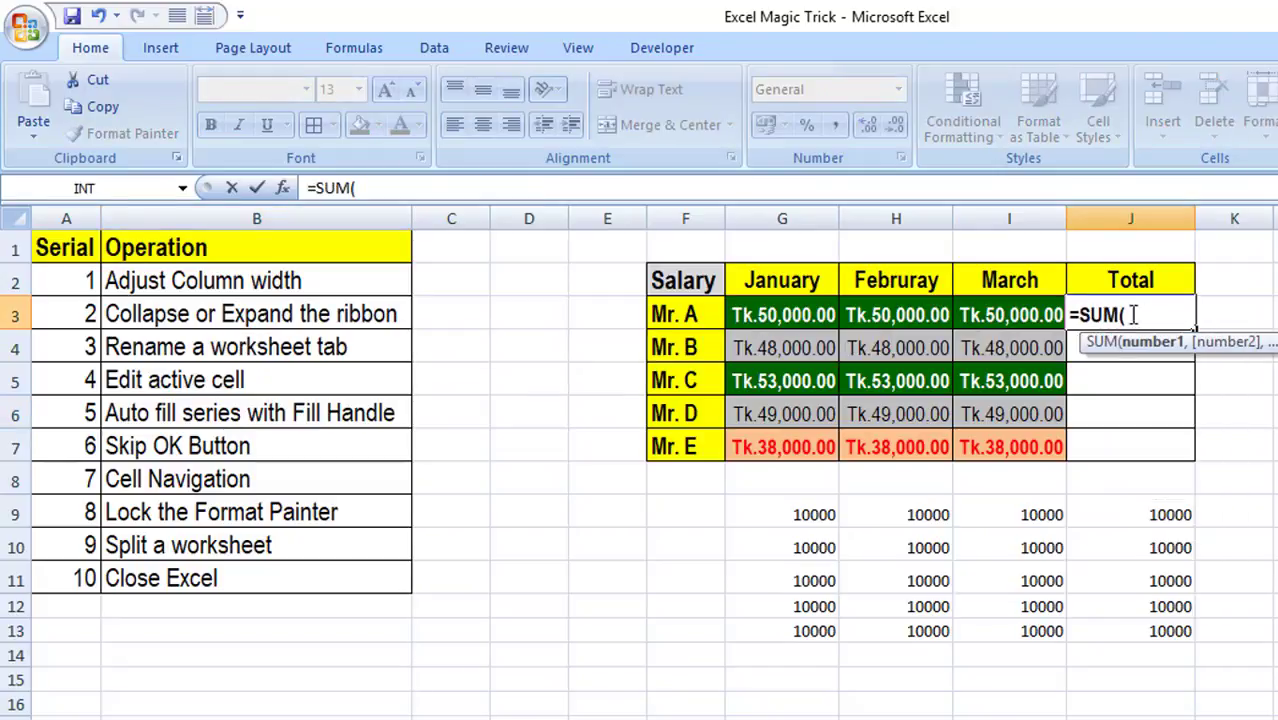
drag(800, 314, 970, 316)
text())
key(Return)
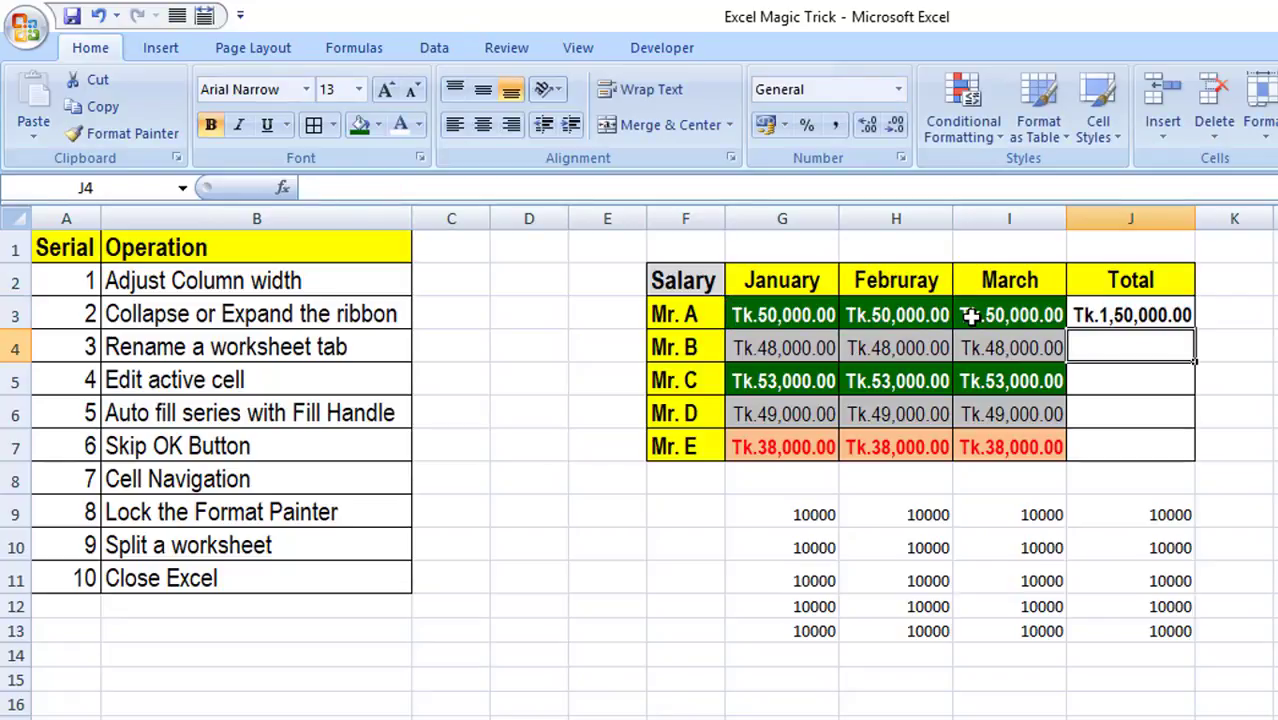
Fill the J3 SUM formula down through J7 using the fill handle
click(1155, 314)
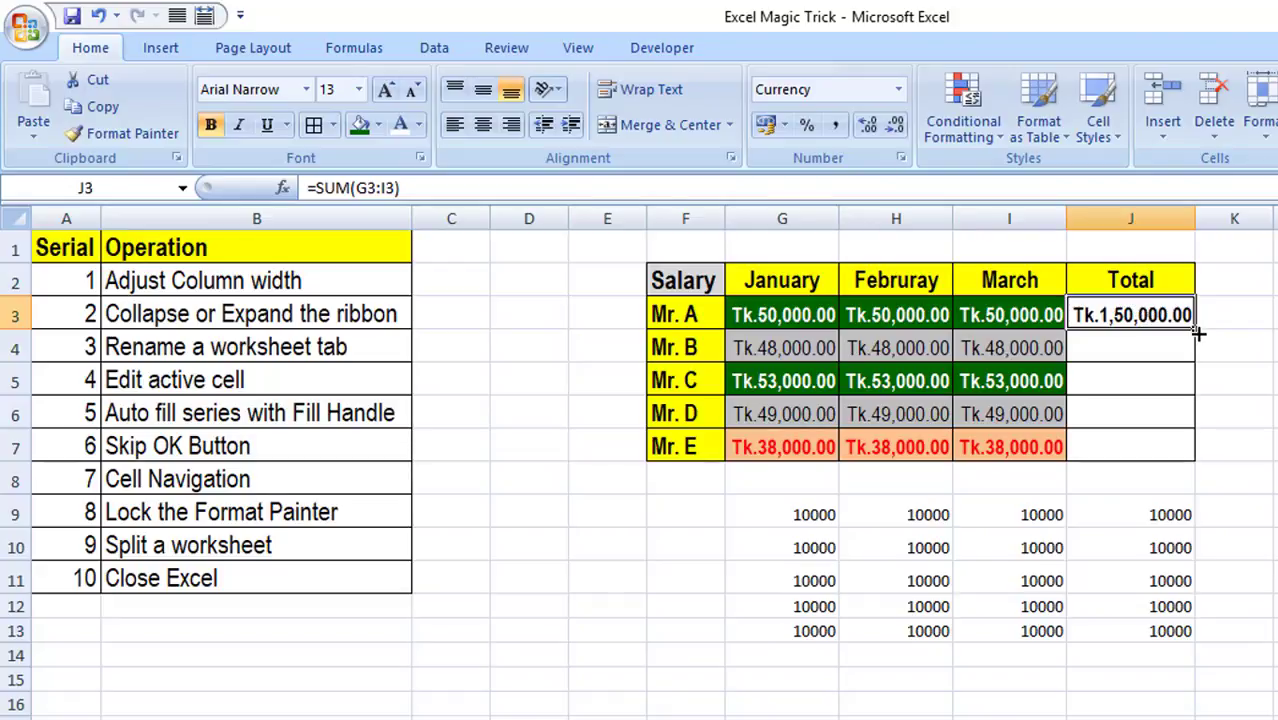
drag(1197, 326, 1197, 330)
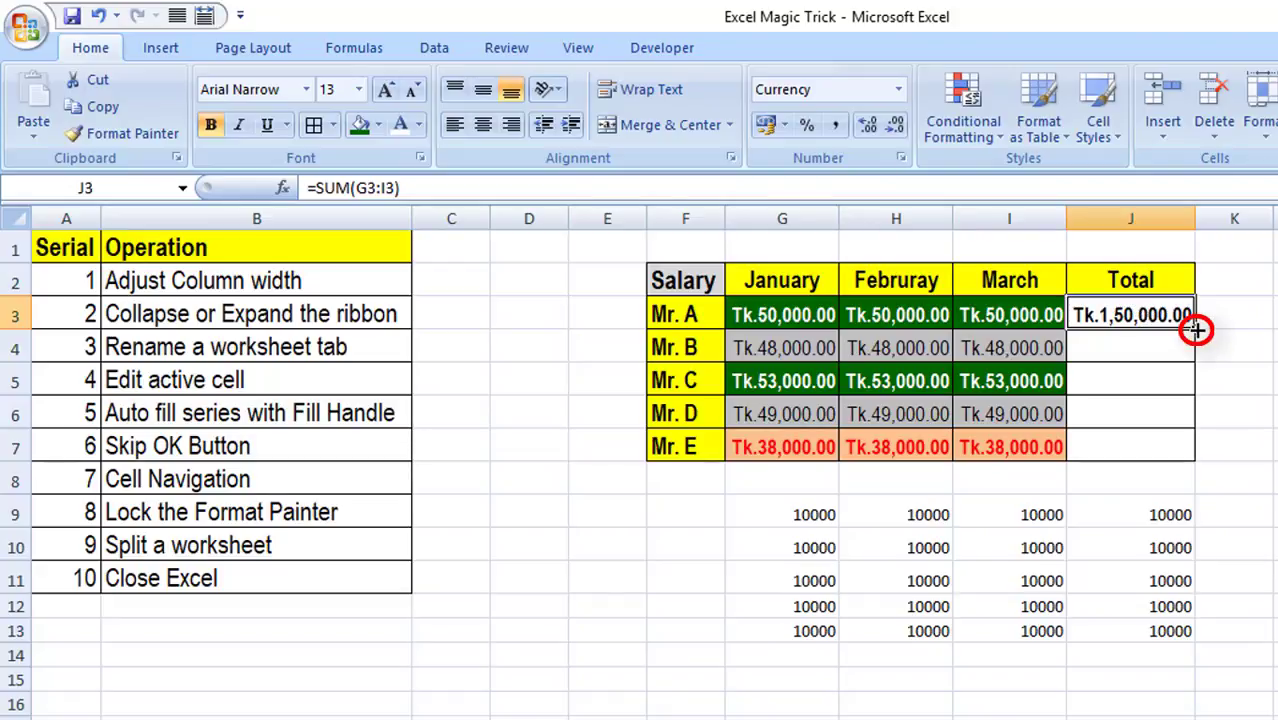
drag(1196, 328, 1196, 329)
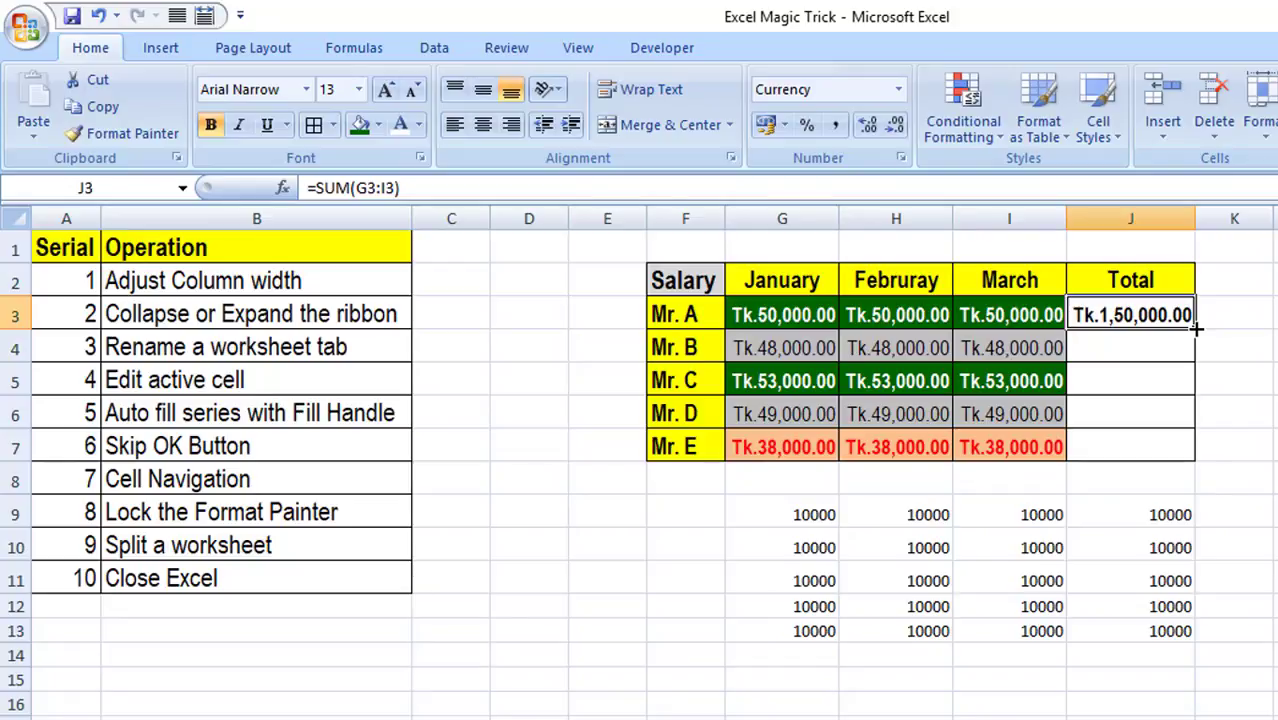
double_click(1196, 328)
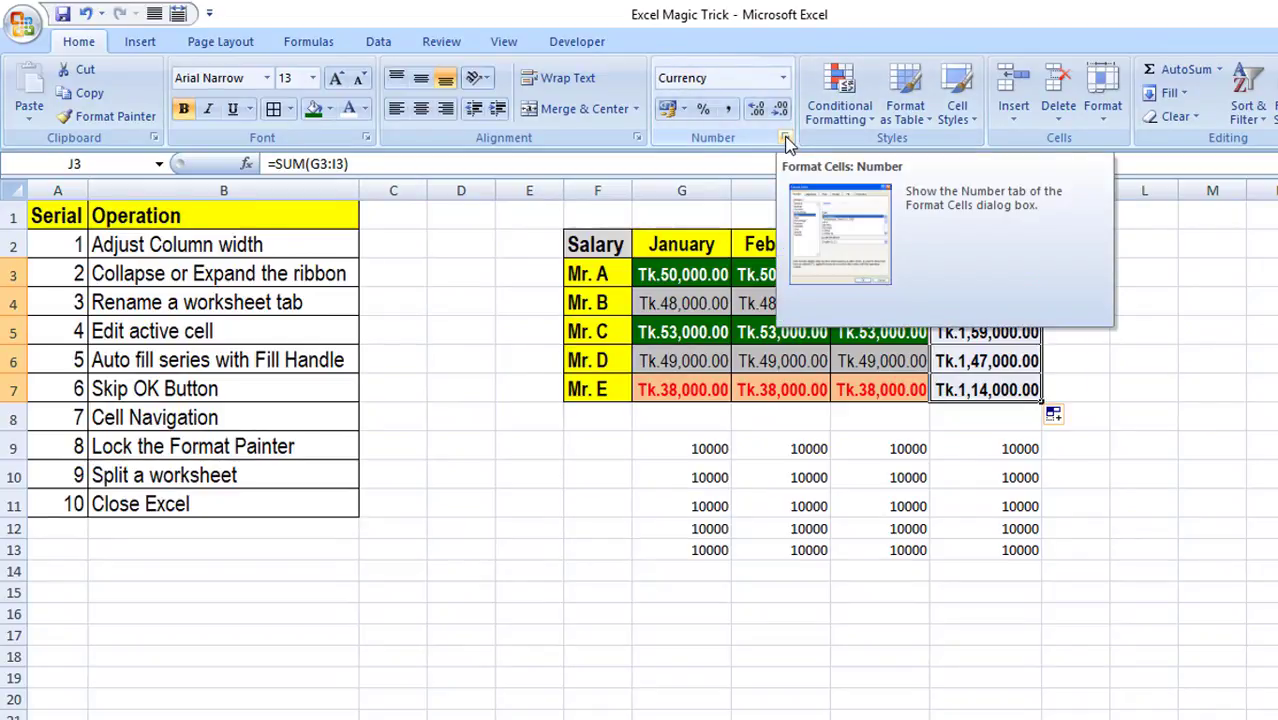
Format the J3:J7 totals as General numbers, such as 150000, through Format Cells
click(786, 140)
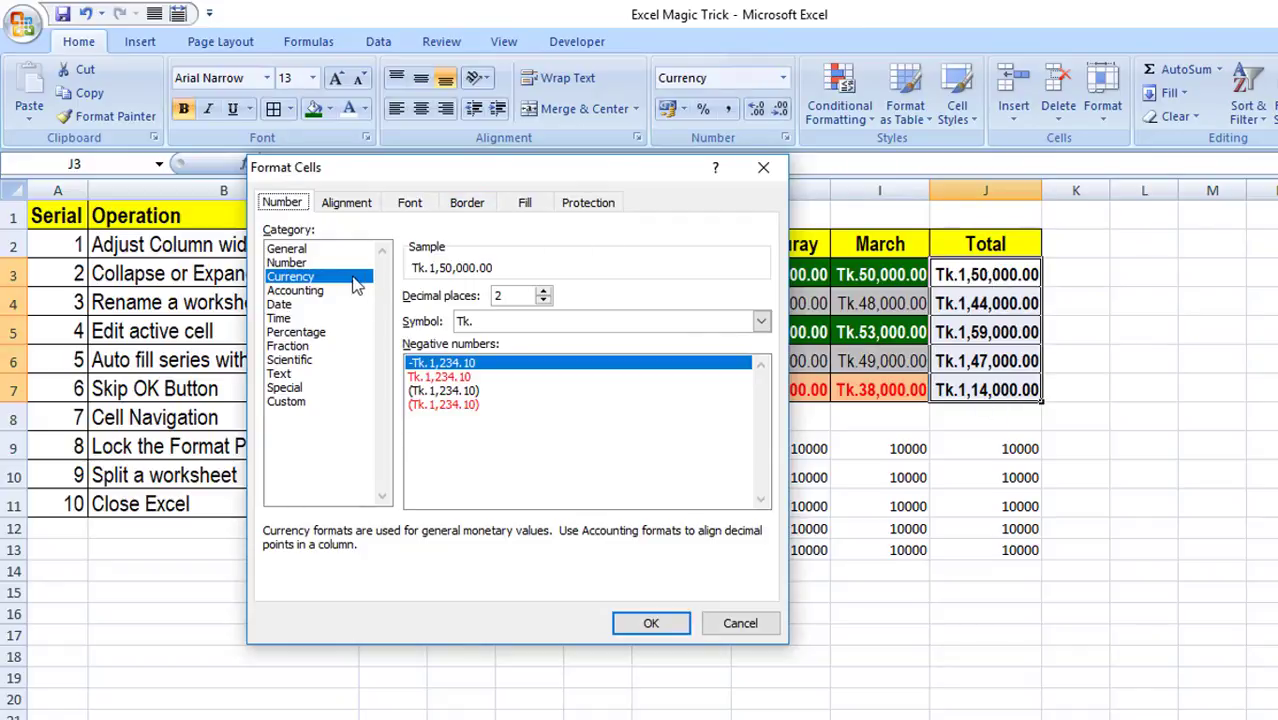
double_click(290, 249)
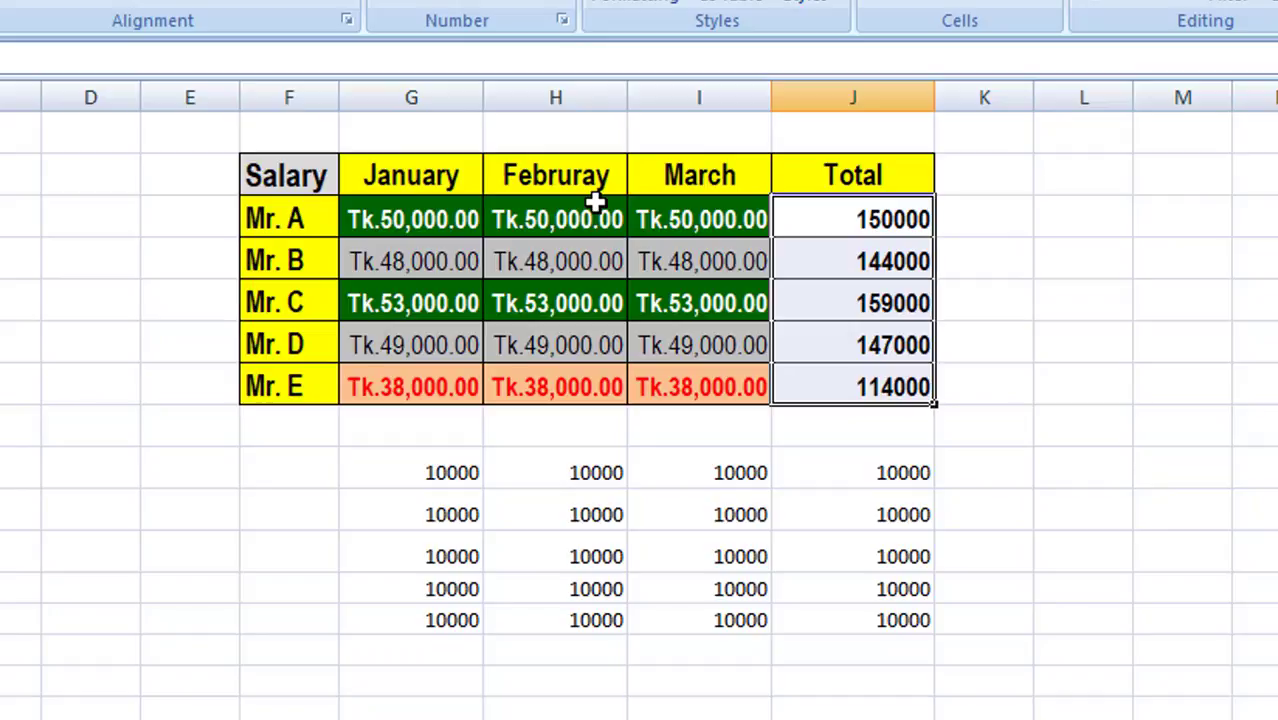
click(559, 302)
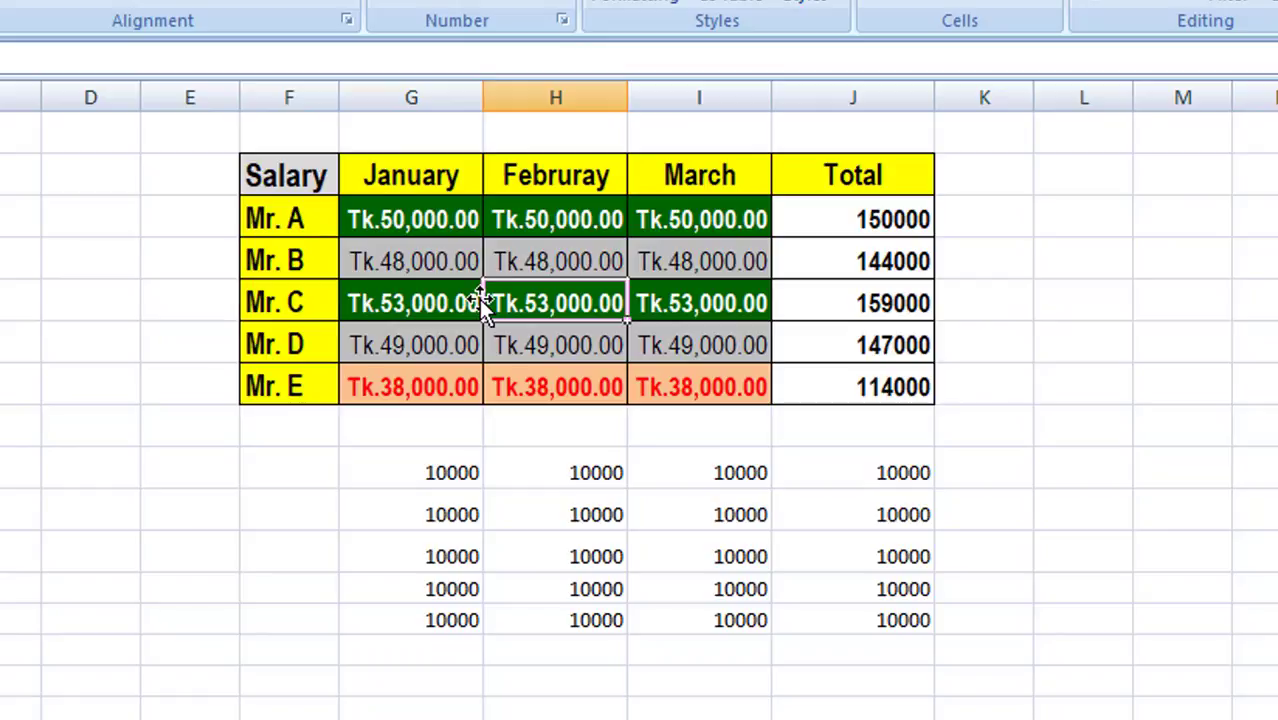
key(Left)
key(Left)
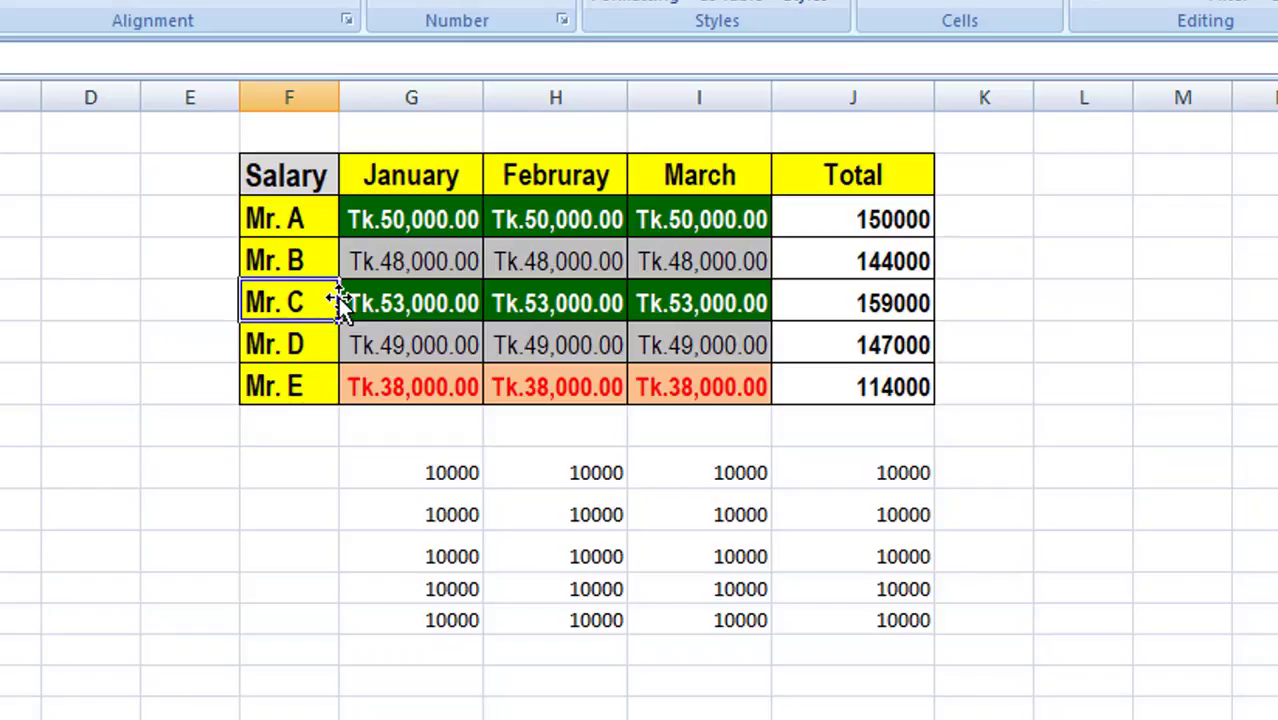
key(Right)
key(Right)
key(Right)
key(Right)
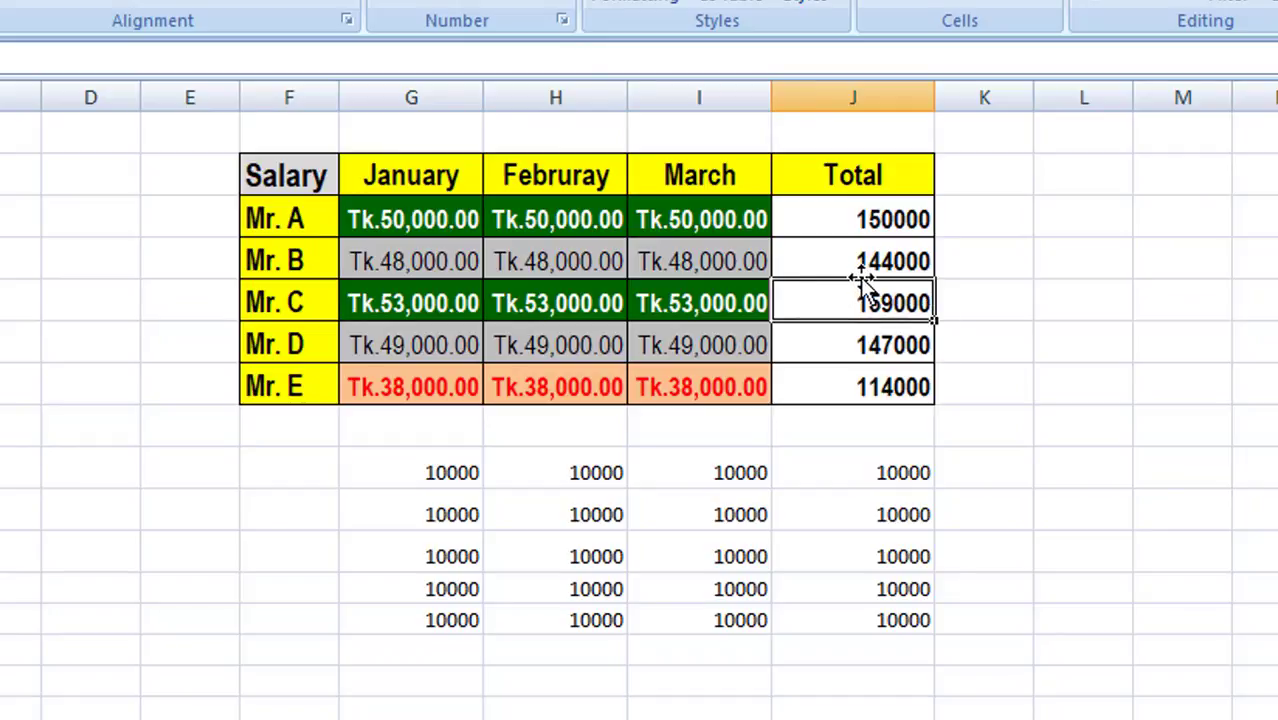
key(Up)
key(Up)
key(Up)
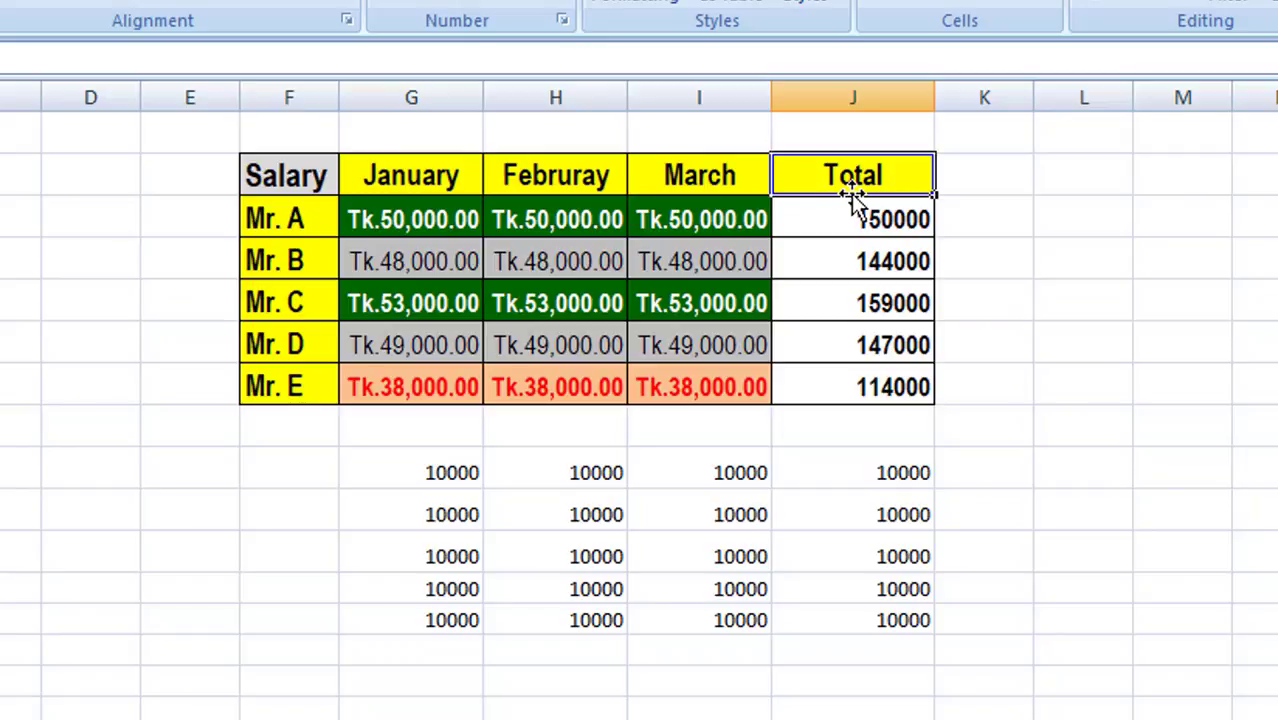
key(ctrl+Down)
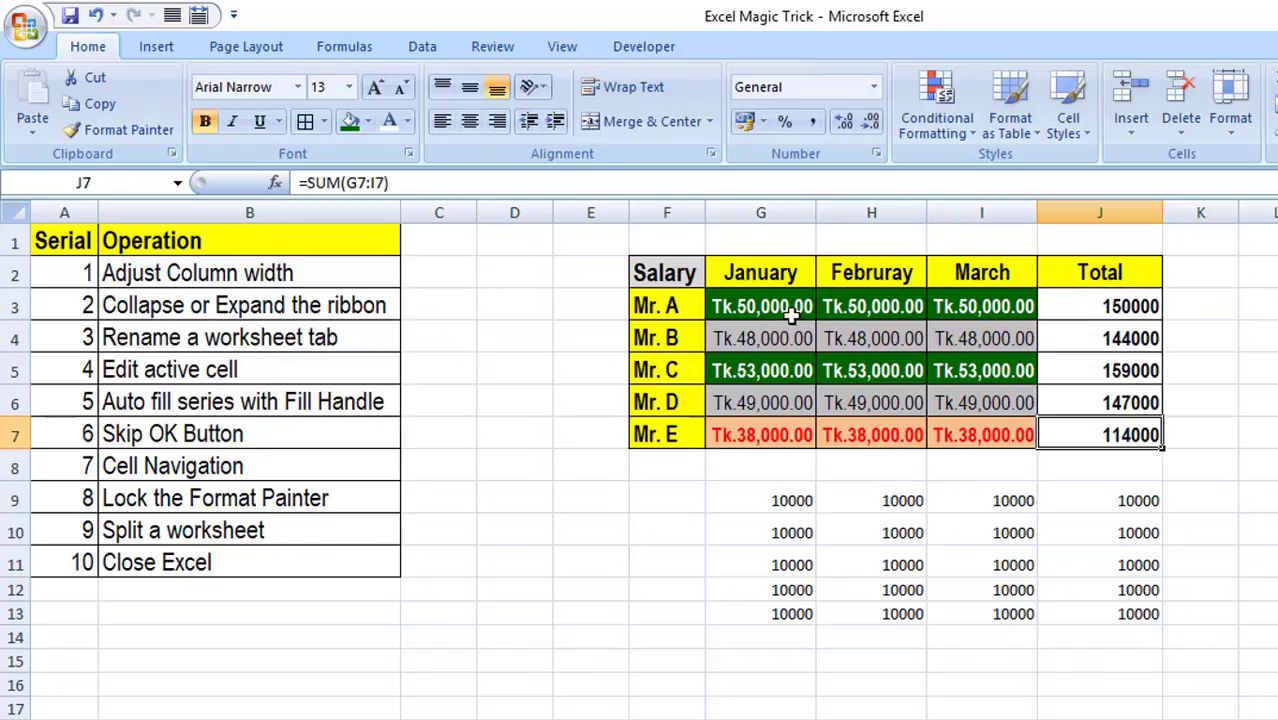
Copy the January column G3:G7 formatting onto G9:G13 with Format Painter
drag(760, 301, 767, 424)
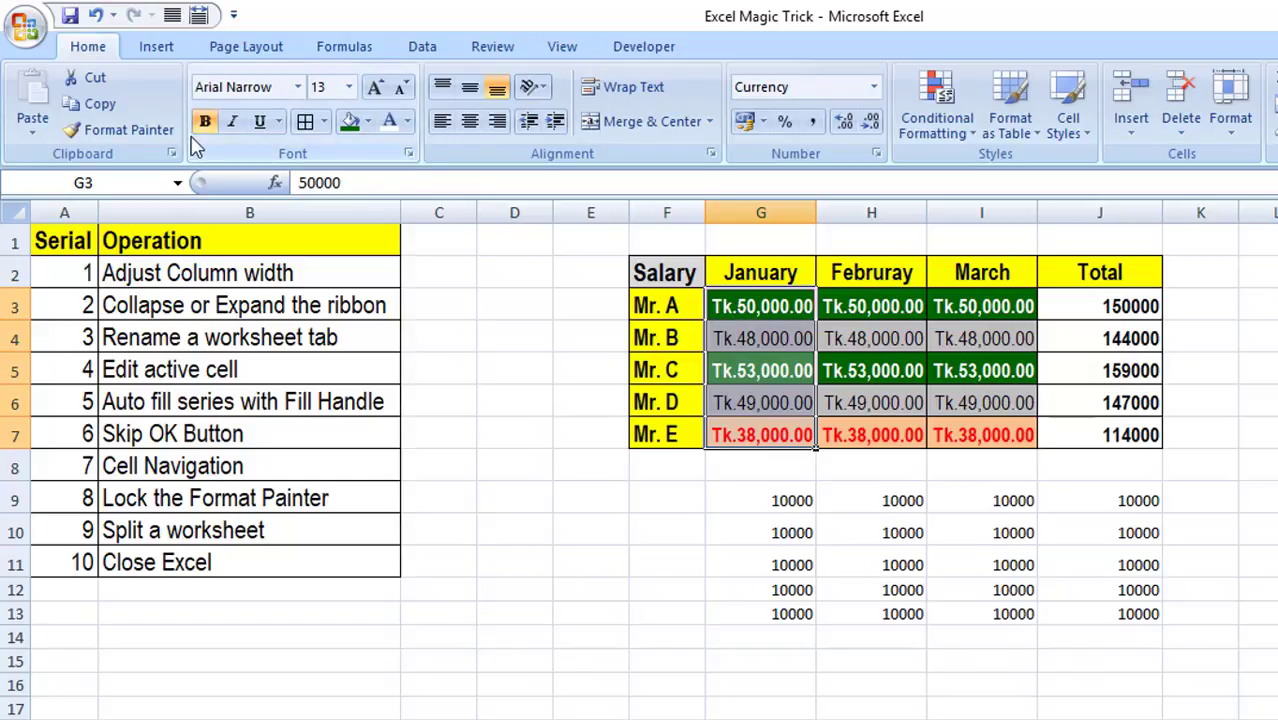
click(140, 134)
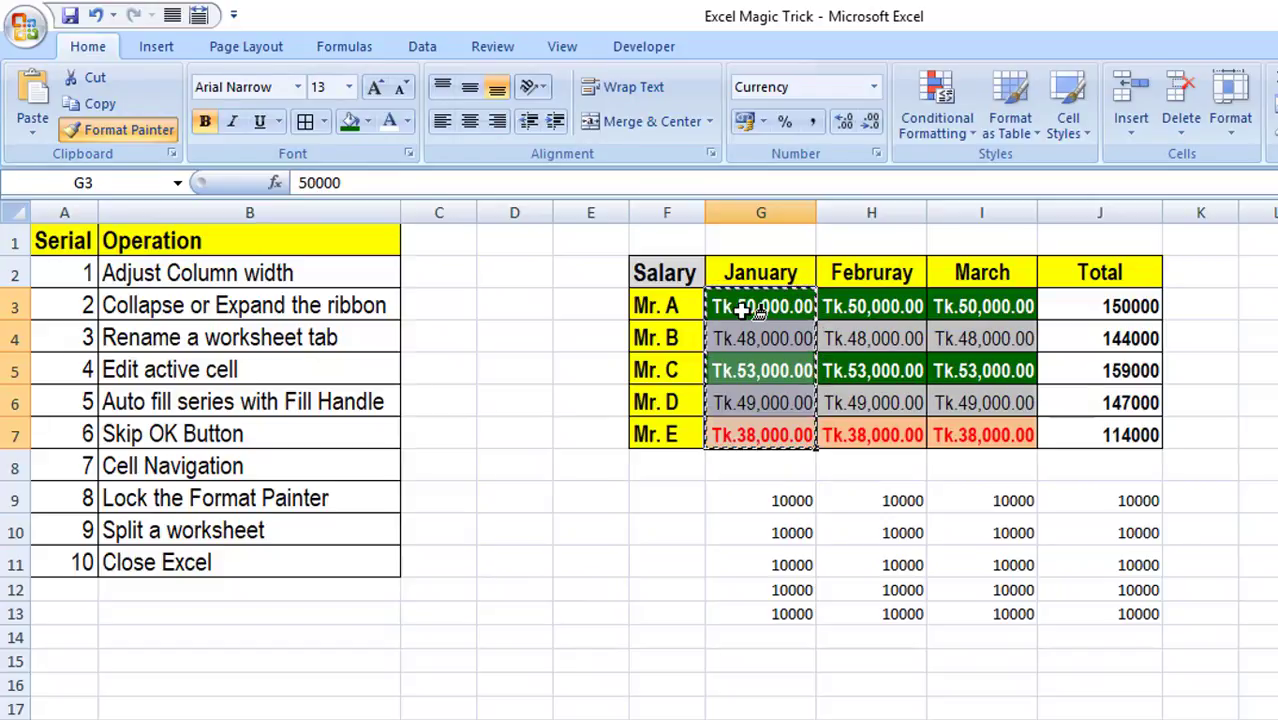
click(755, 494)
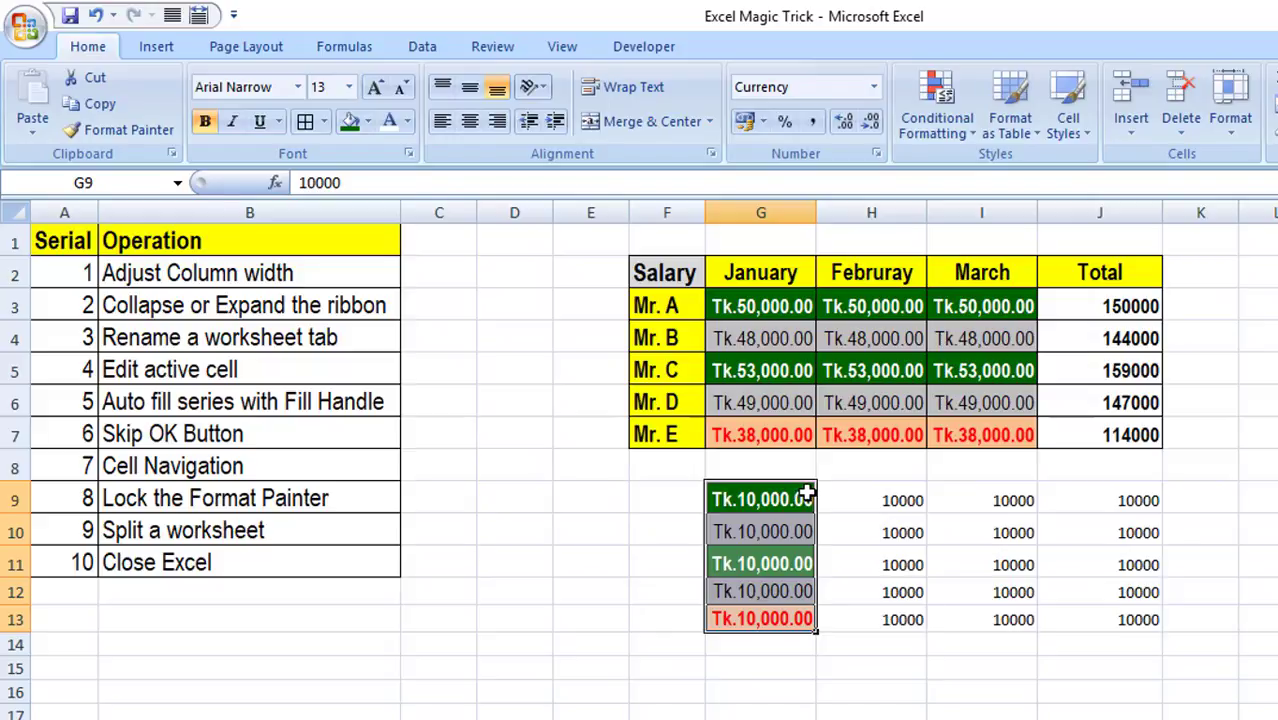
click(881, 497)
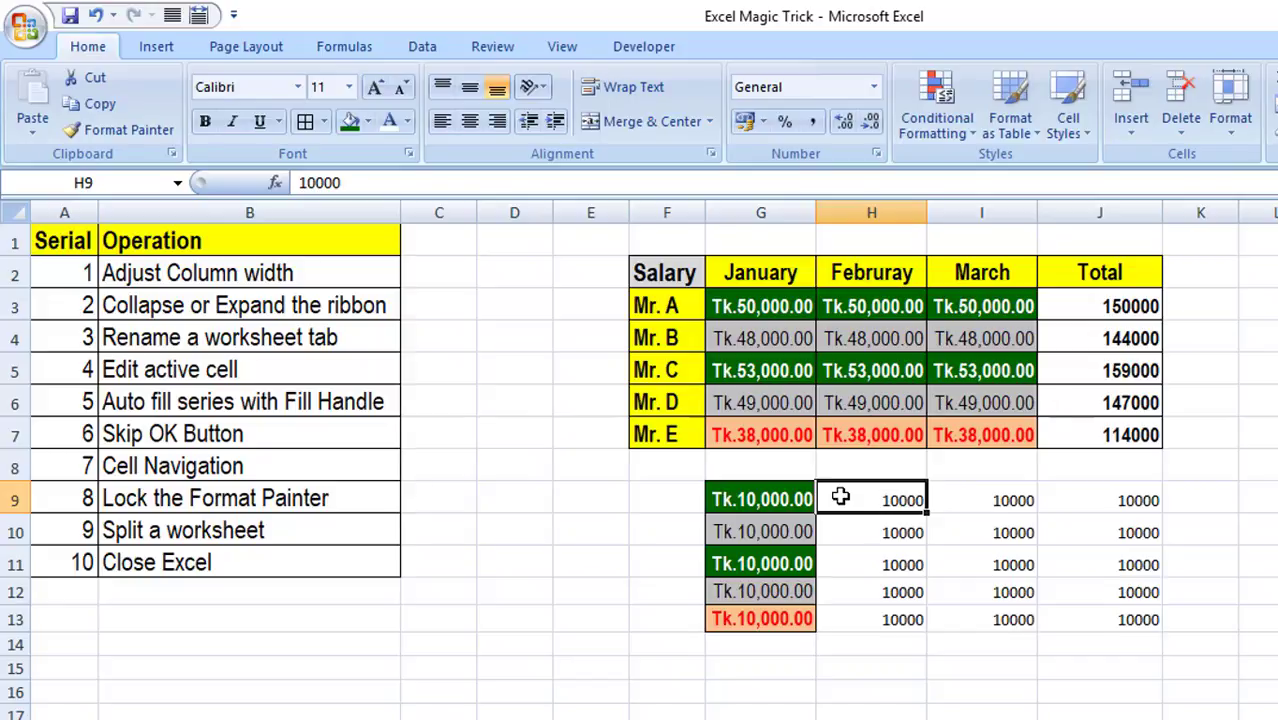
Lock Format Painter on G3:G7's formatting, paint it onto H9, I9 and J9, then release it
click(743, 303)
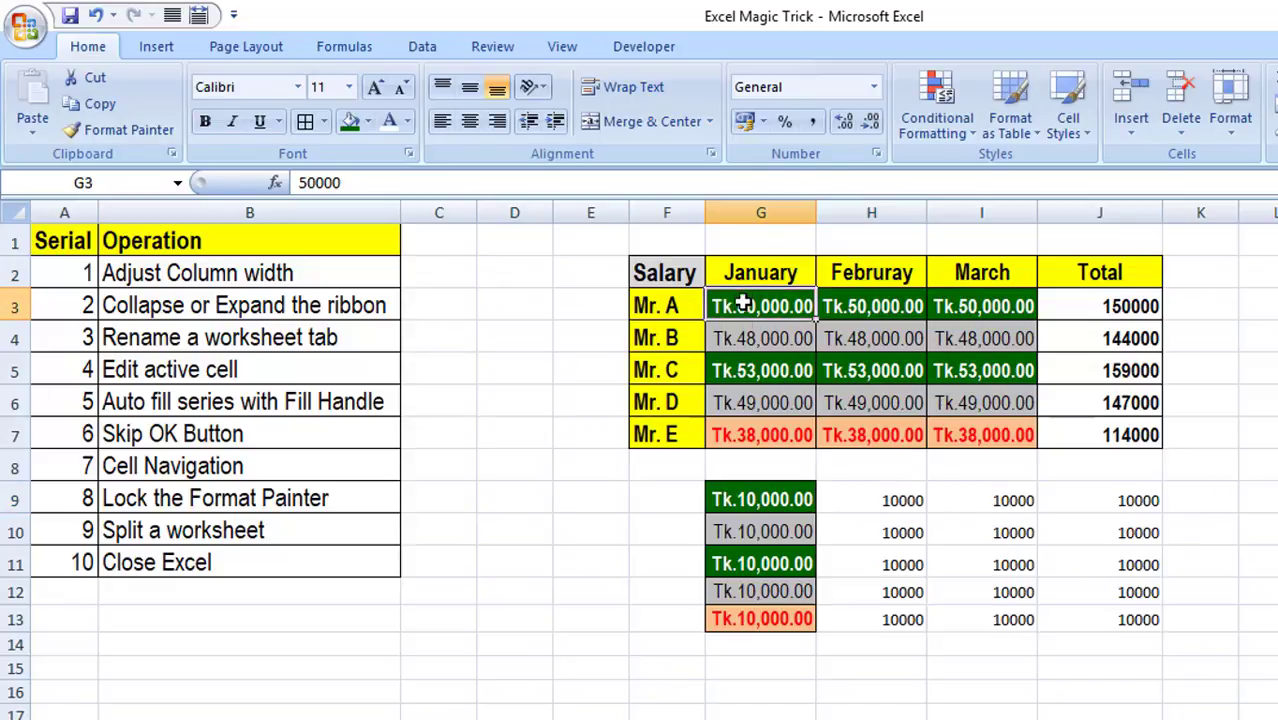
drag(743, 303, 744, 428)
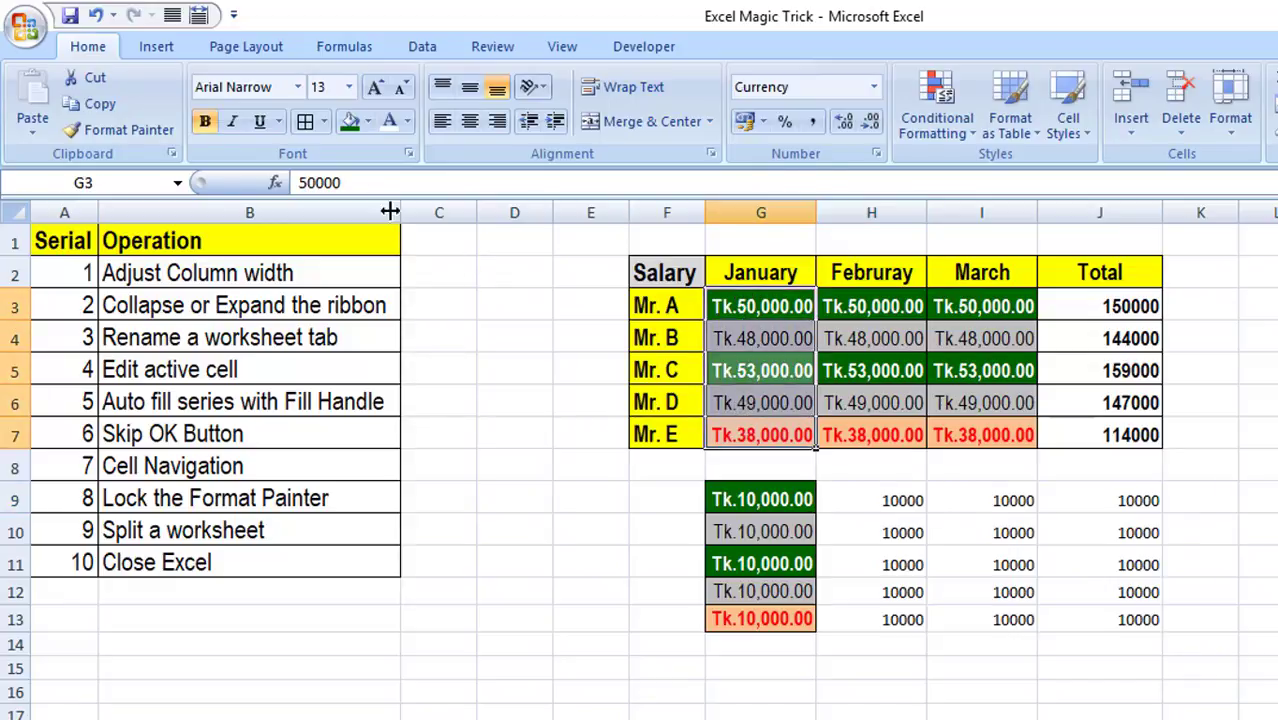
click(125, 131)
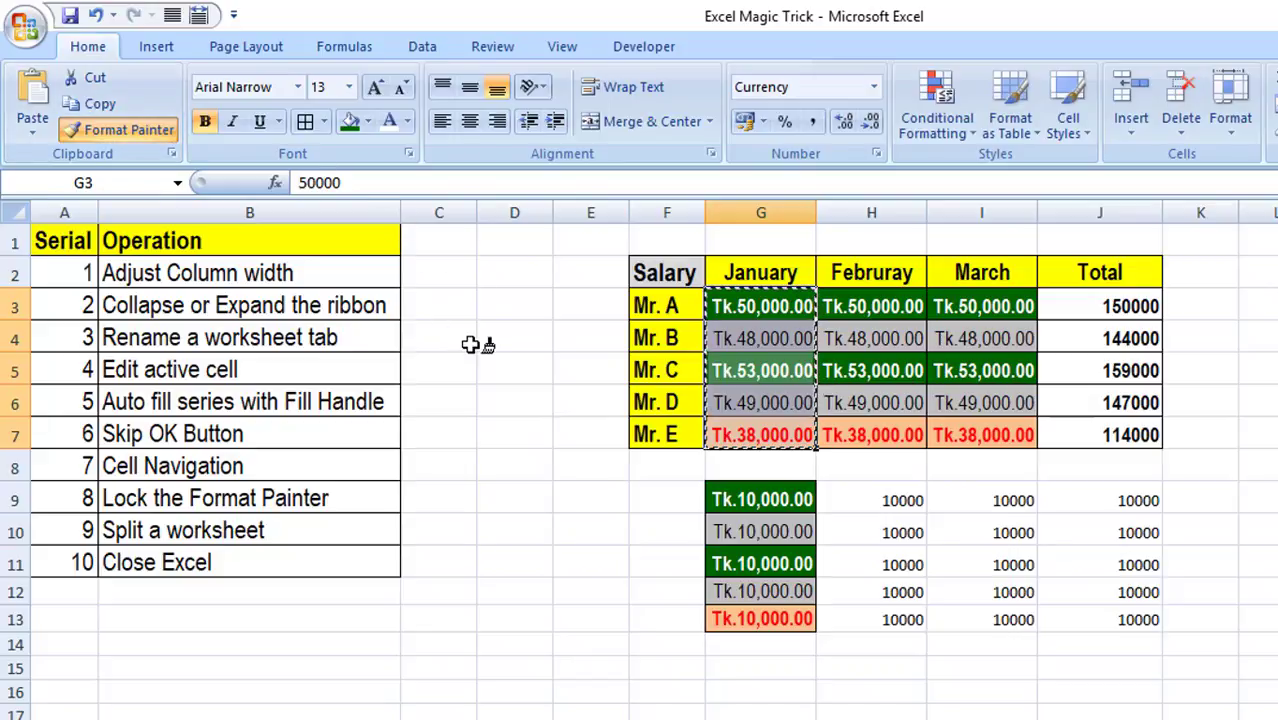
click(868, 493)
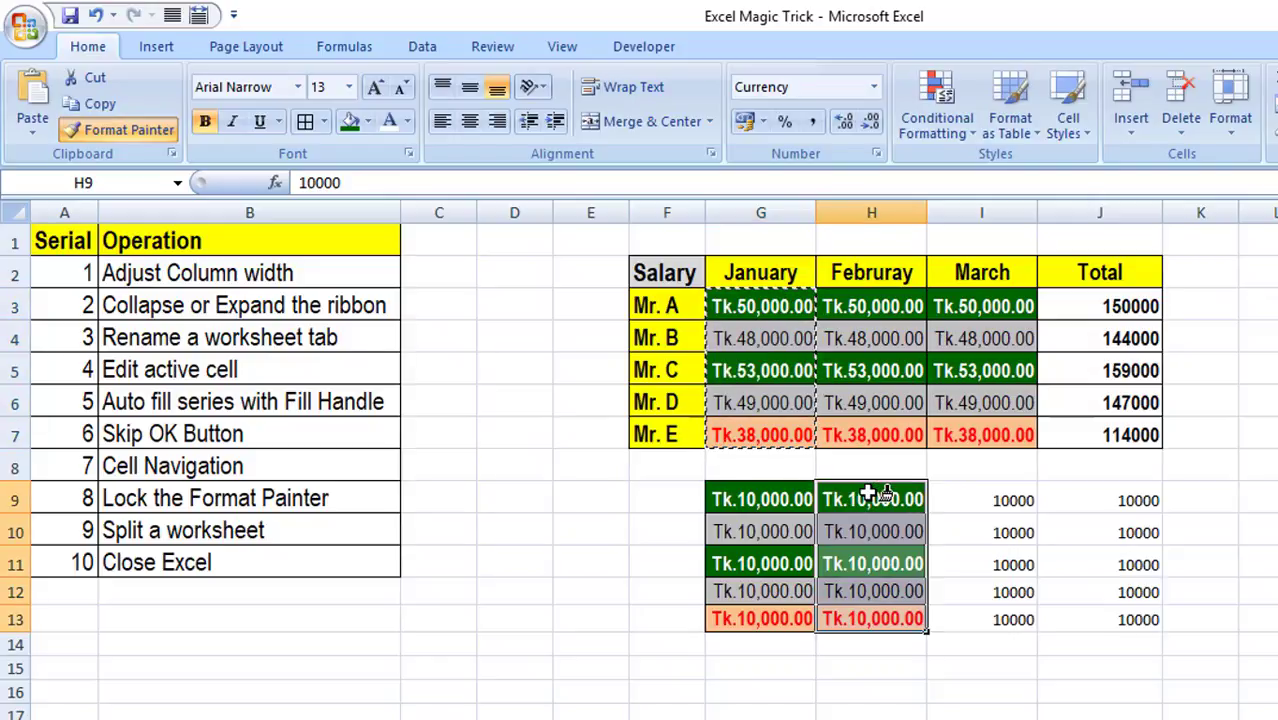
click(964, 496)
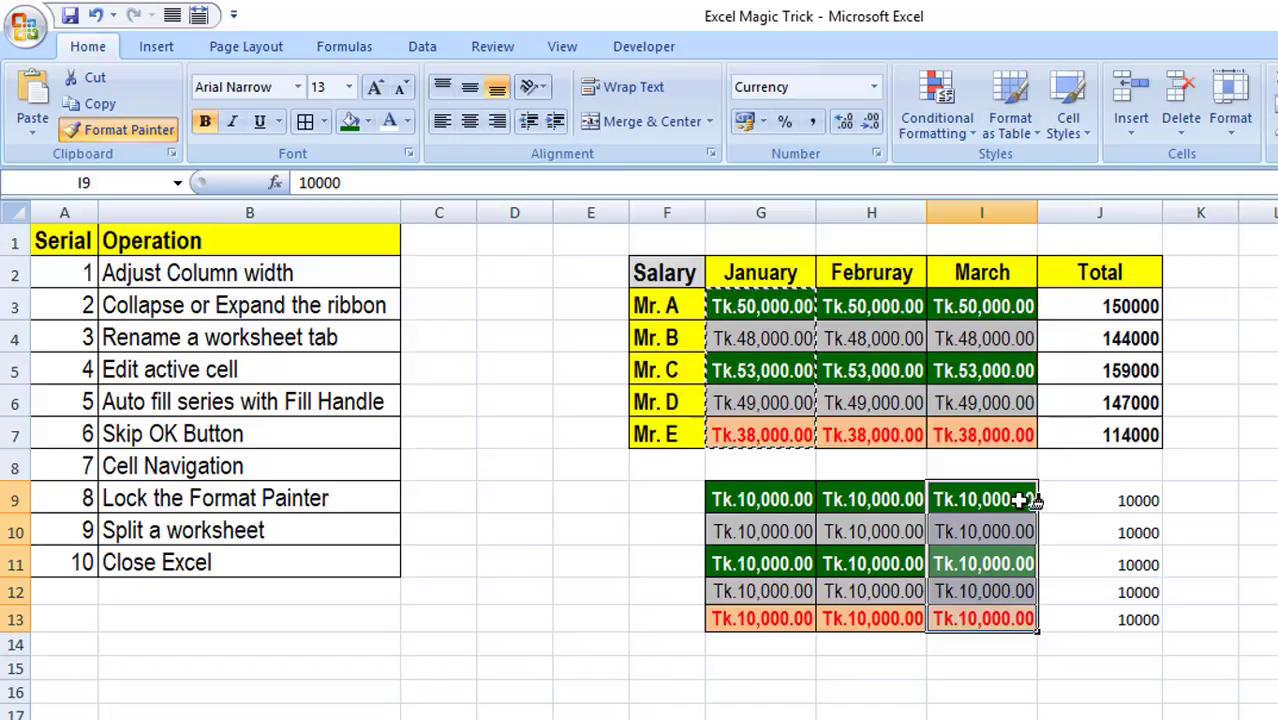
click(1110, 500)
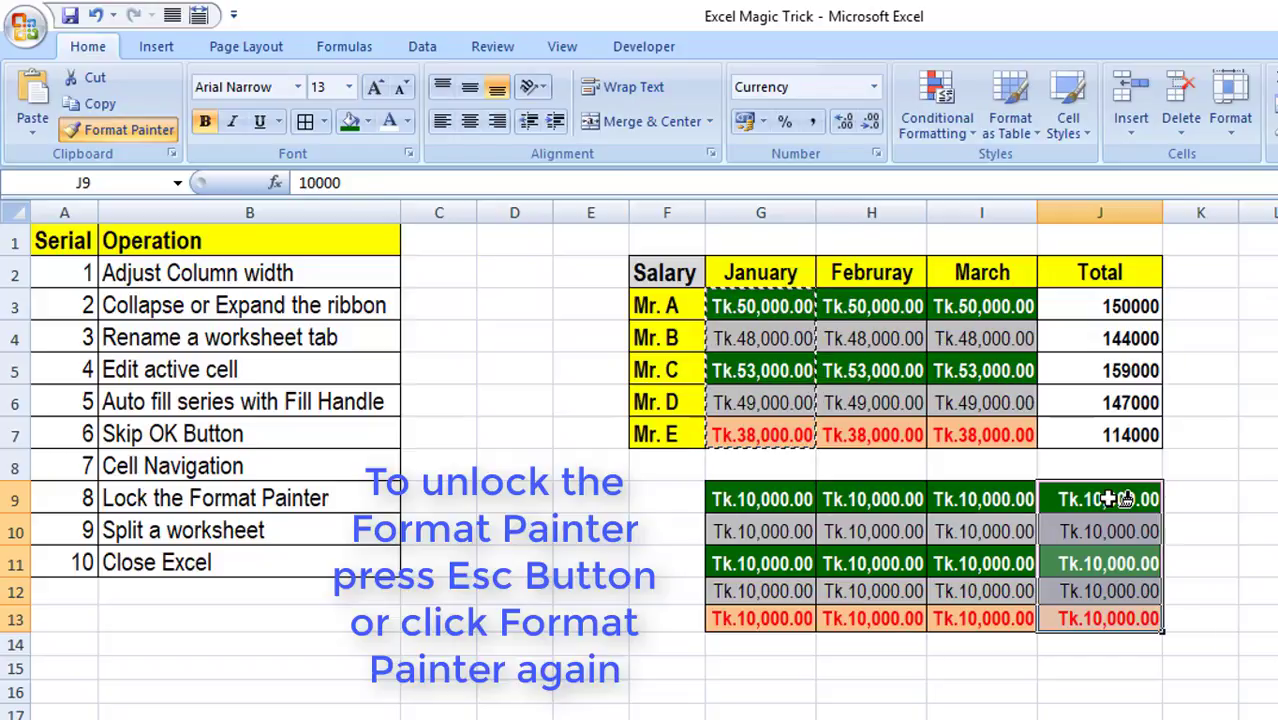
key(Escape)
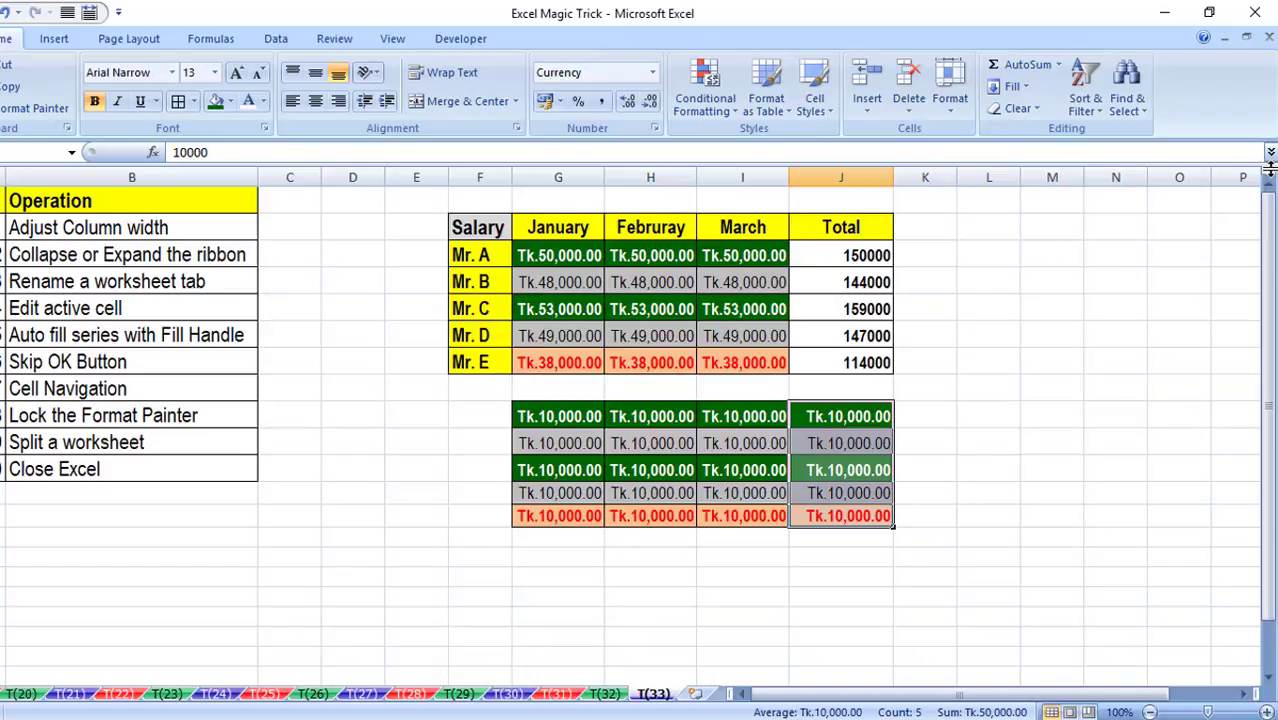
drag(1270, 168, 1270, 403)
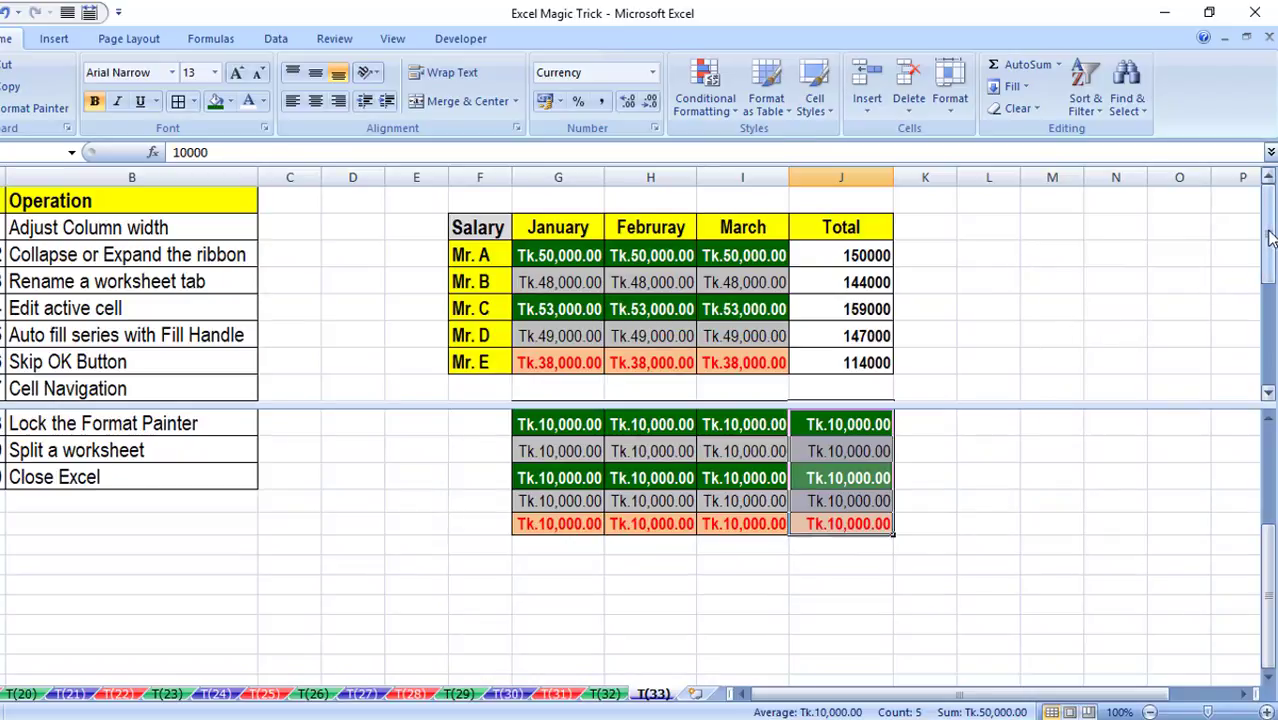
mouse_move(1270, 242)
mouse_down()
mouse_move(1272, 295)
mouse_move(1270, 233)
mouse_up()
drag(1270, 601, 1268, 548)
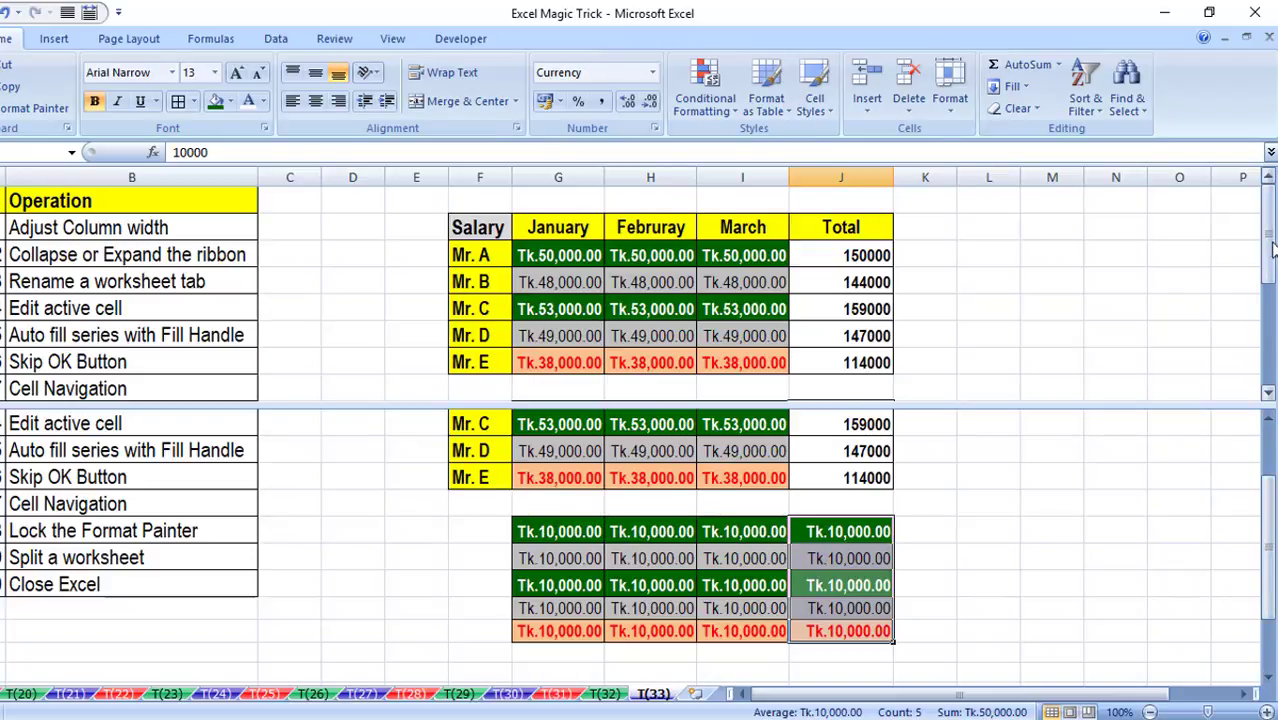
mouse_move(1271, 240)
mouse_down()
mouse_move(1274, 268)
mouse_move(1273, 215)
mouse_up()
mouse_move(1272, 571)
mouse_down()
mouse_move(1270, 525)
mouse_move(1272, 555)
mouse_up()
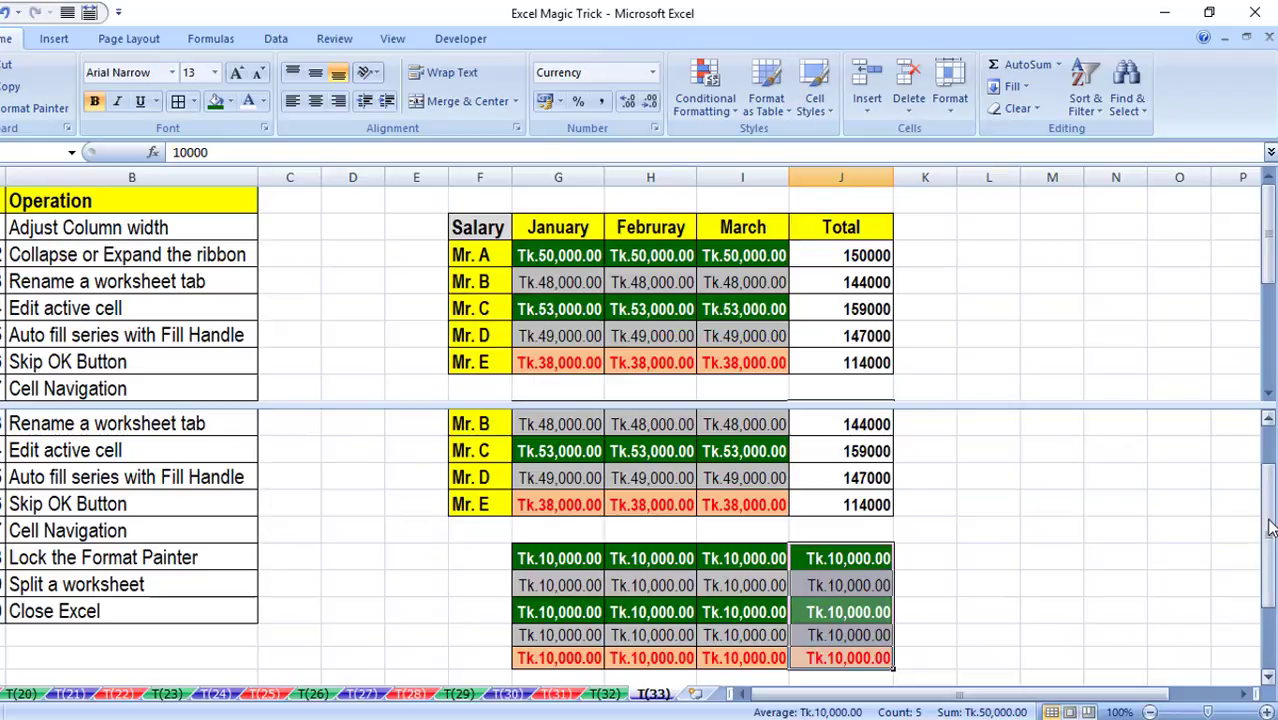
double_click(1227, 404)
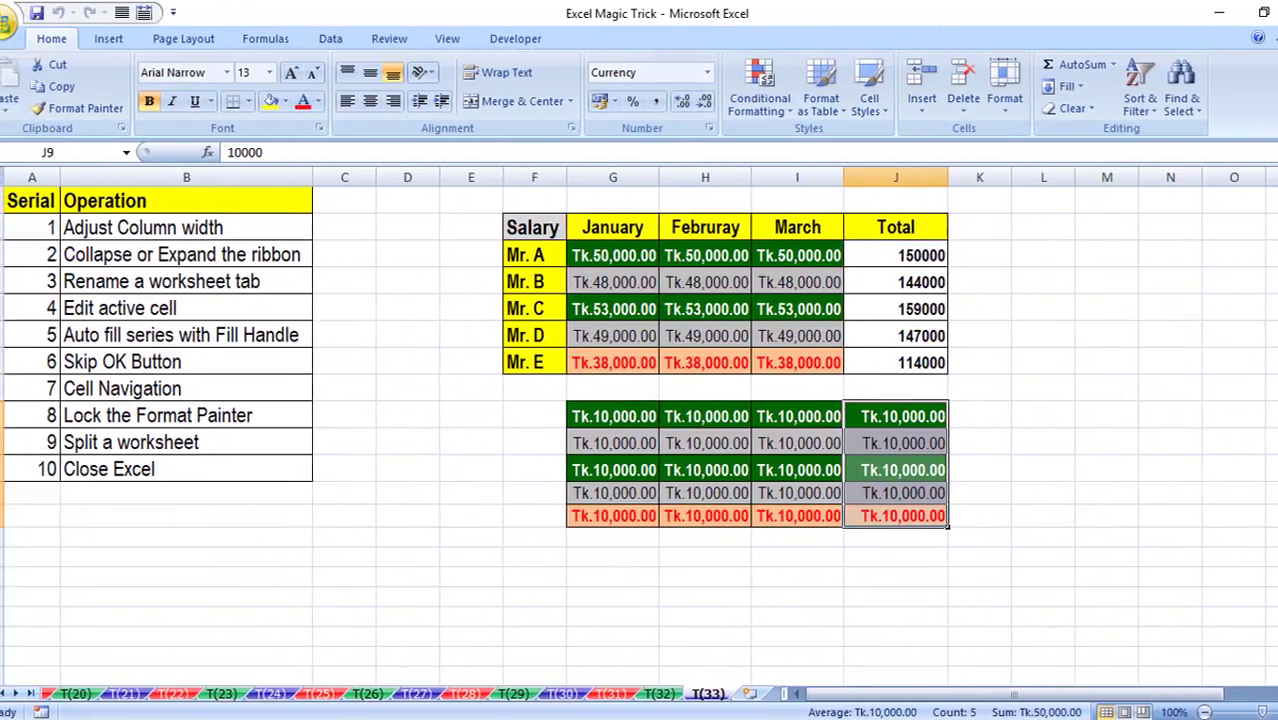
Save the workbook from the Quick Access Toolbar and open the Office menu to exit Excel
click(16, 22)
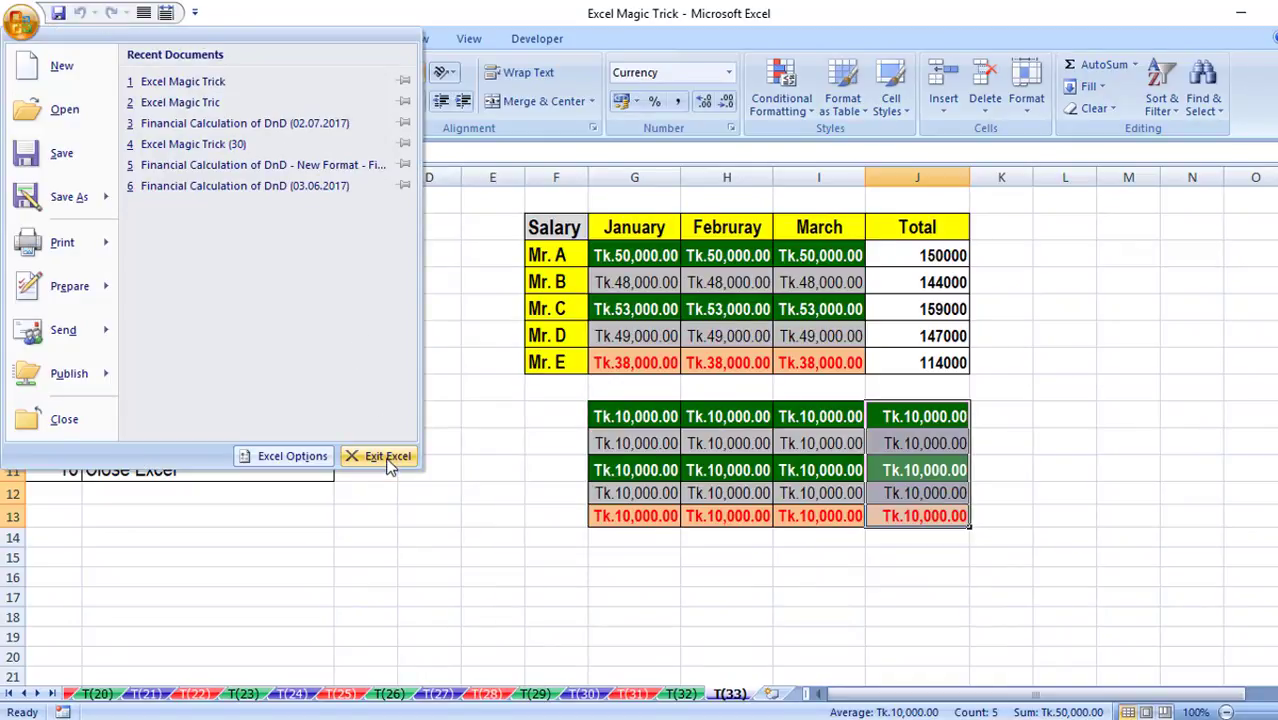
click(456, 384)
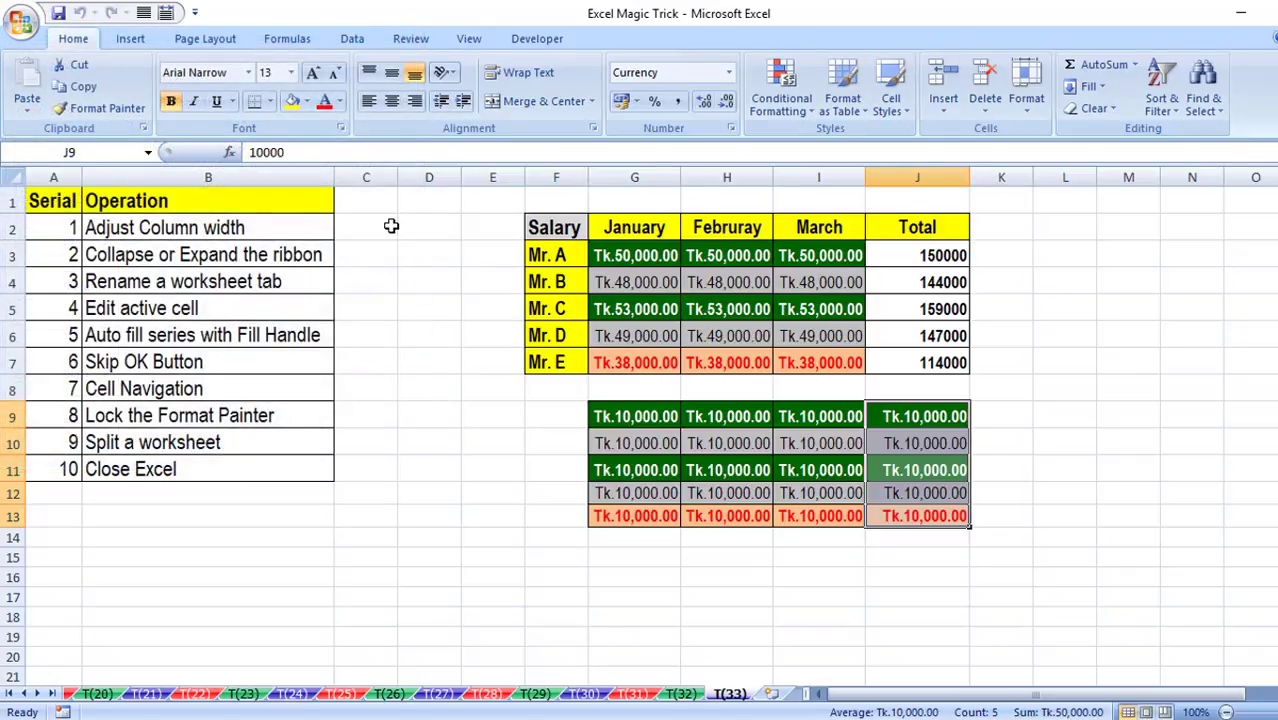
click(58, 14)
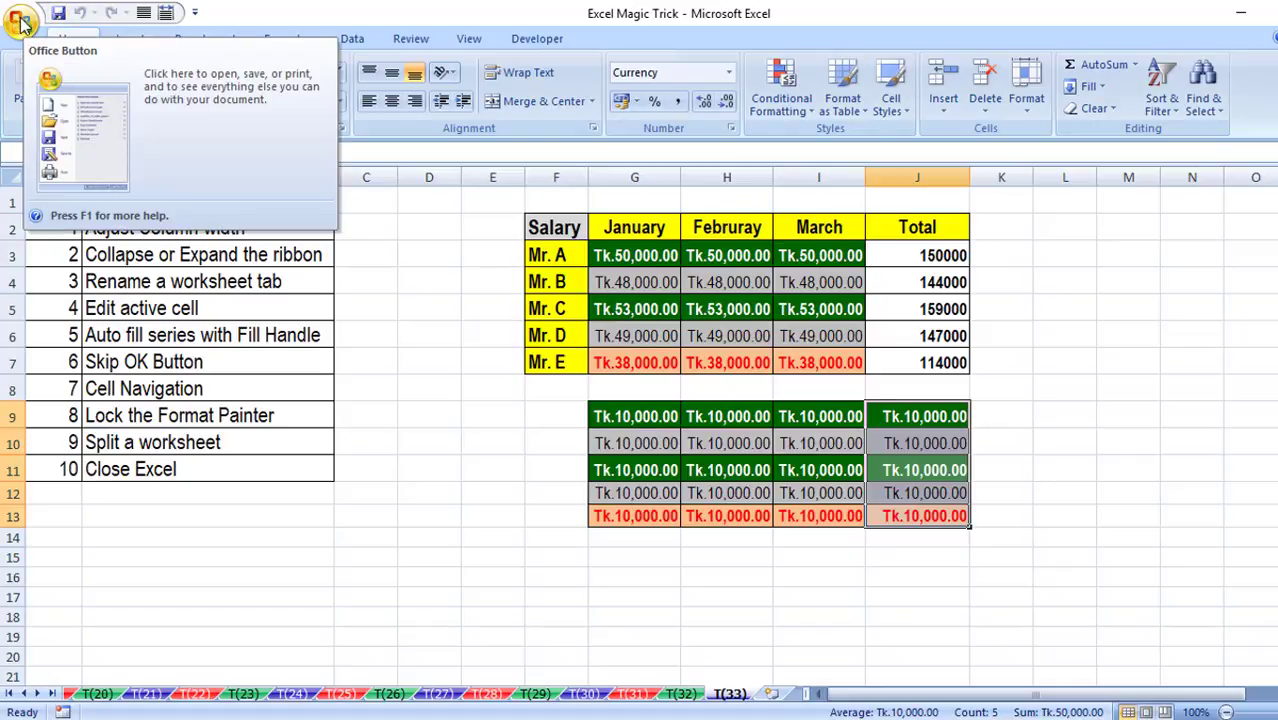
click(20, 22)
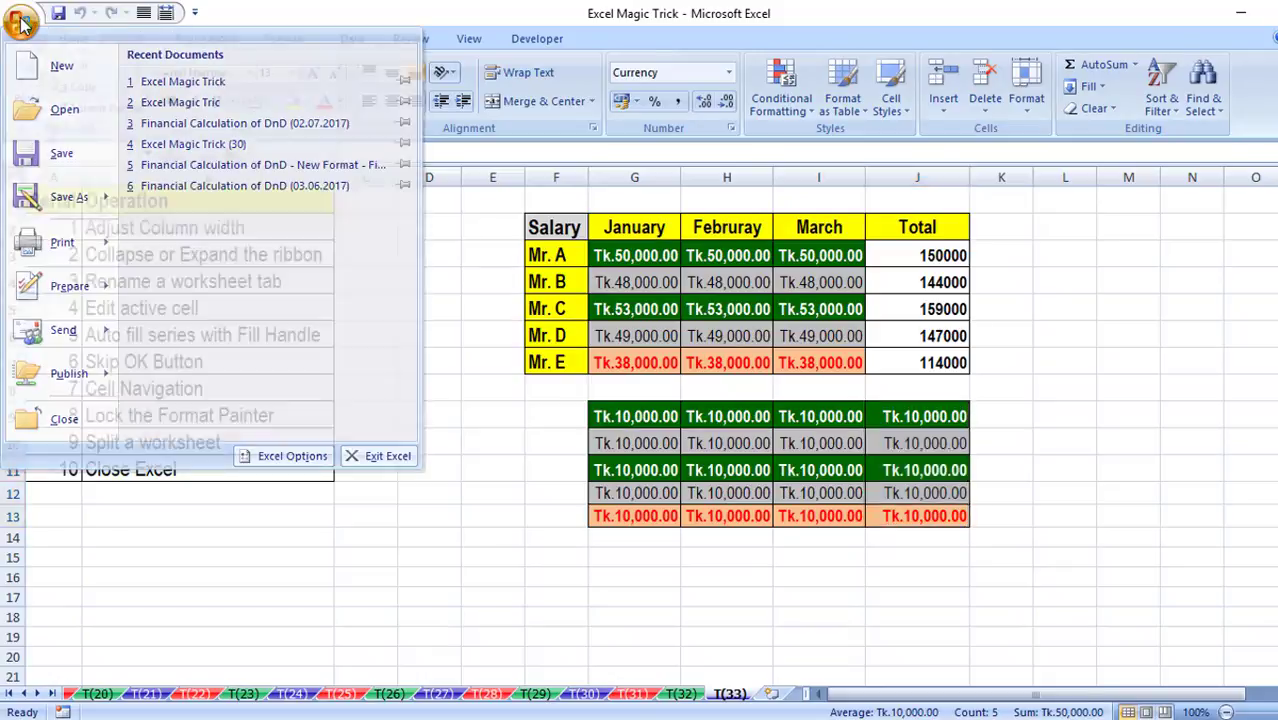